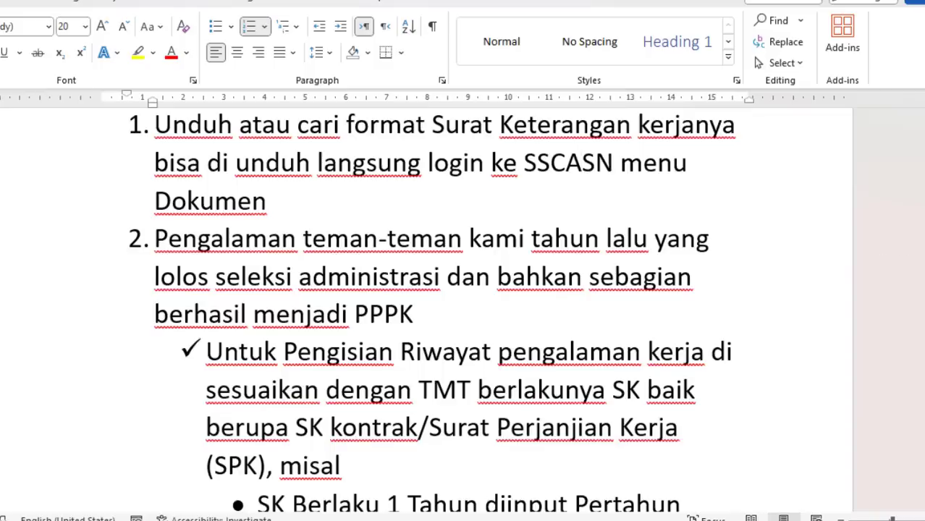
- Bring up the CASN KEMENAG 2023 folder window, then switch to the Portofolio work-experience document
scroll(507, 311, down, 2)
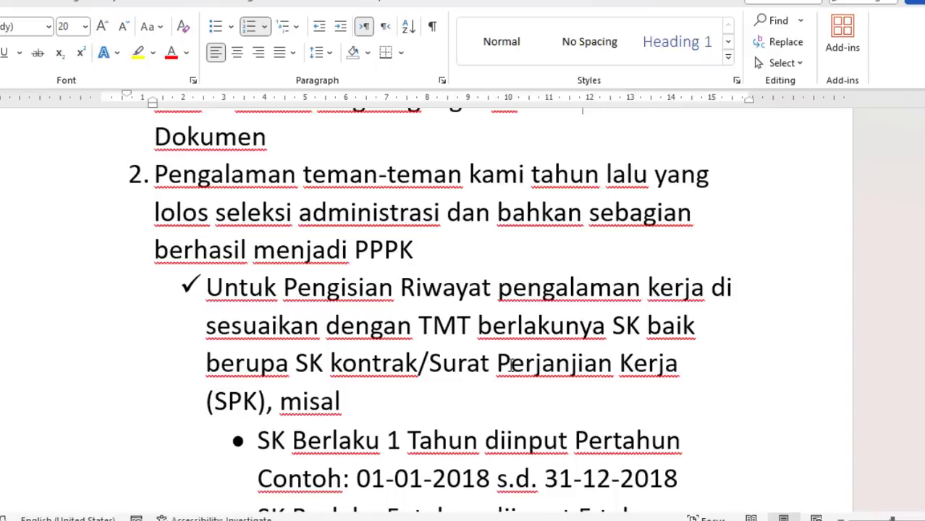
scroll(785, 310, down, 4)
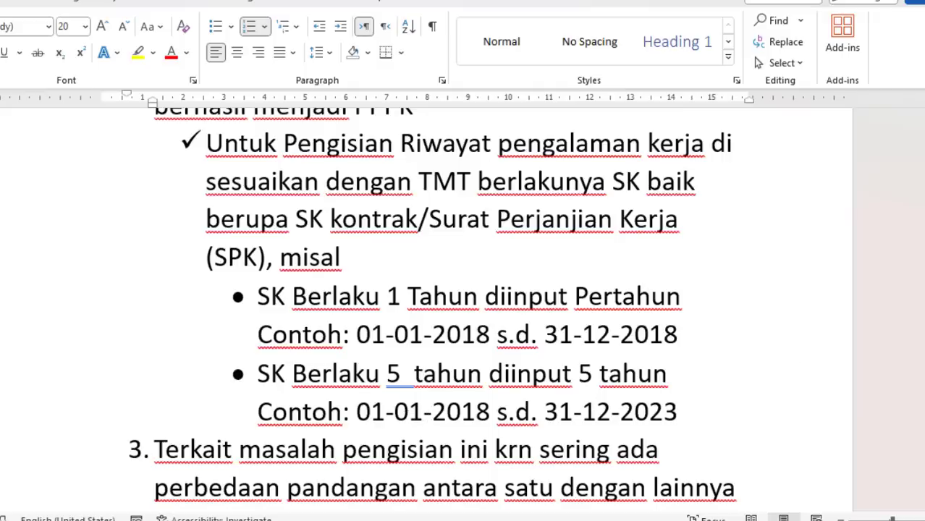
mouse_move(345, 507)
click(222, 471)
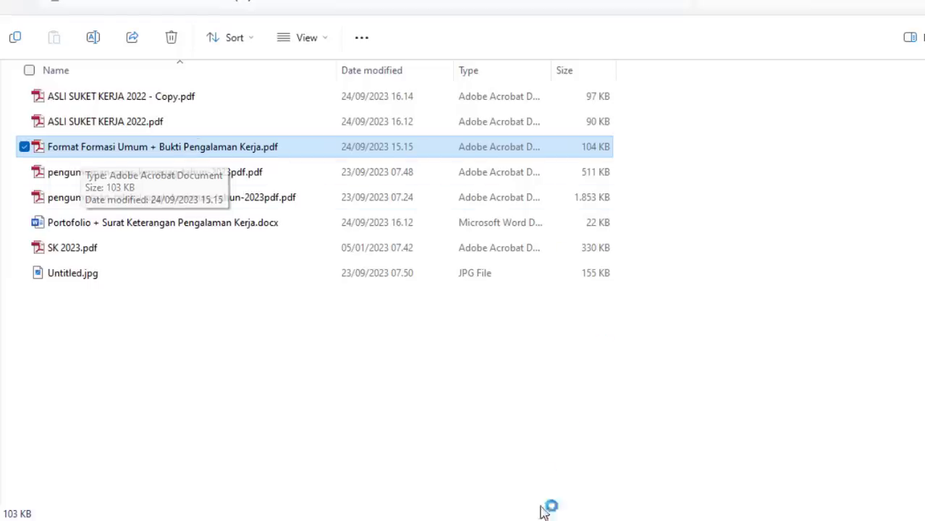
mouse_move(547, 515)
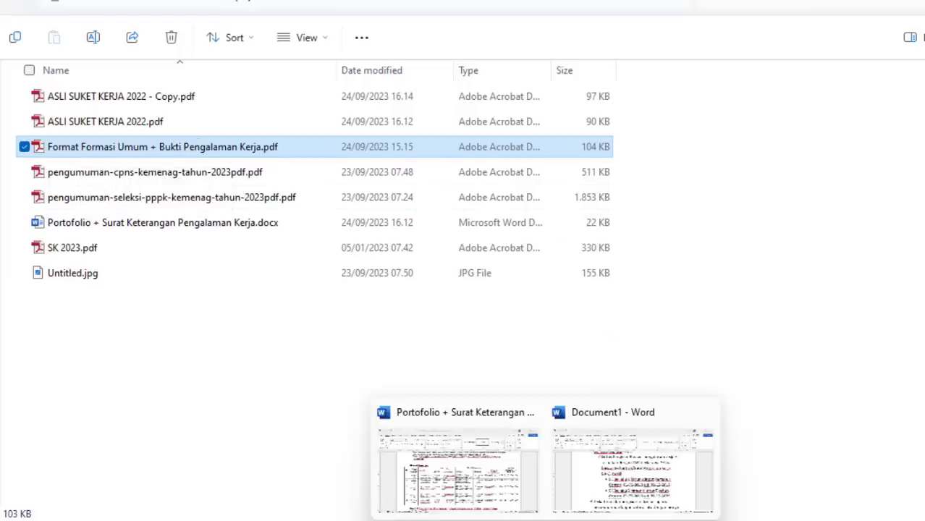
click(457, 459)
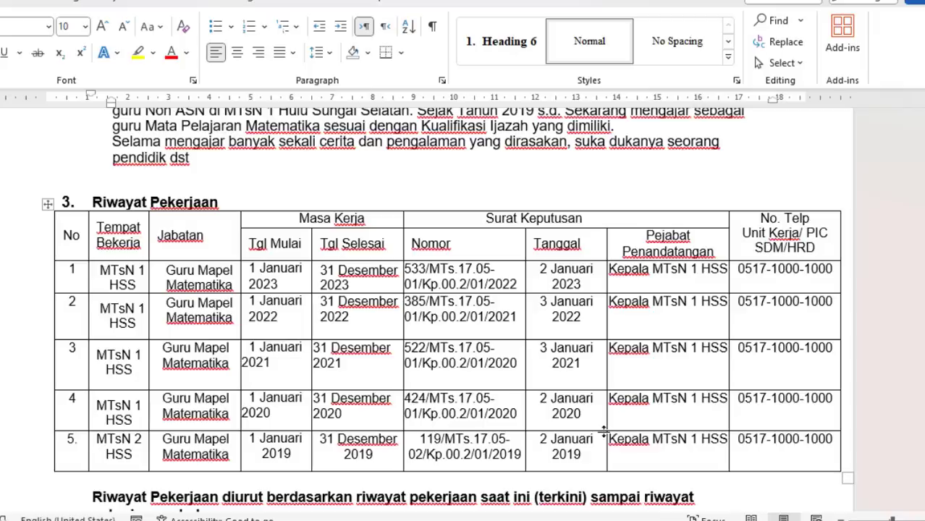
- Scroll through the Portofolio Riwayat Pekerjaan table and signature block, then return to the Document1 notes
scroll(423, 257, down, 2)
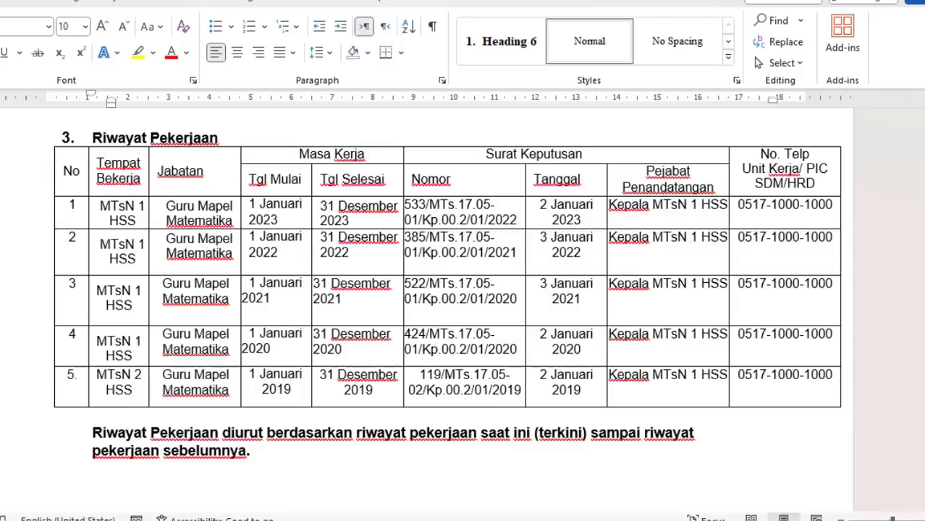
scroll(438, 293, up, 10)
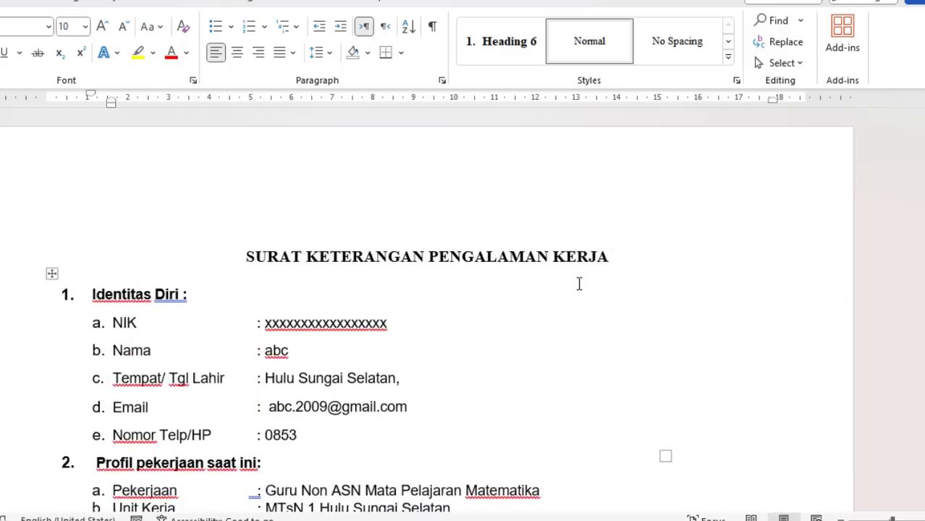
scroll(579, 283, down, 3)
scroll(580, 431, down, 12)
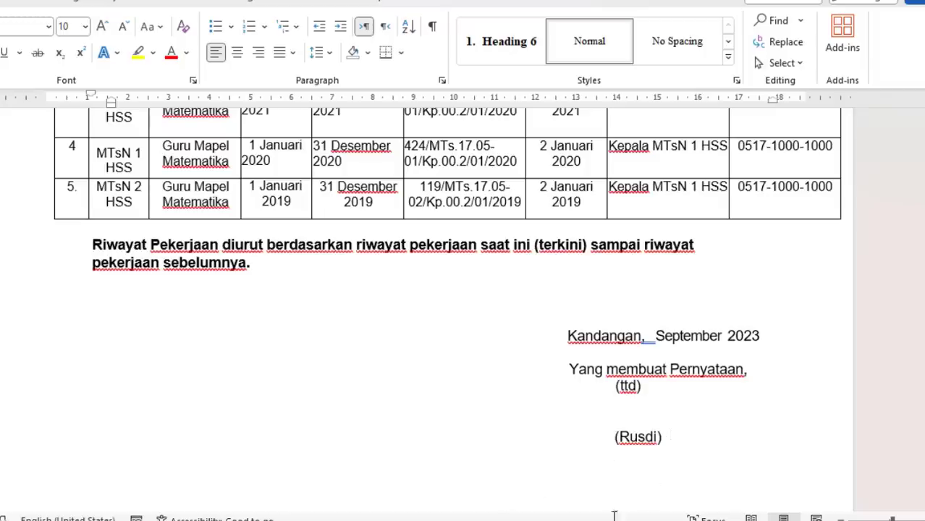
mouse_move(547, 518)
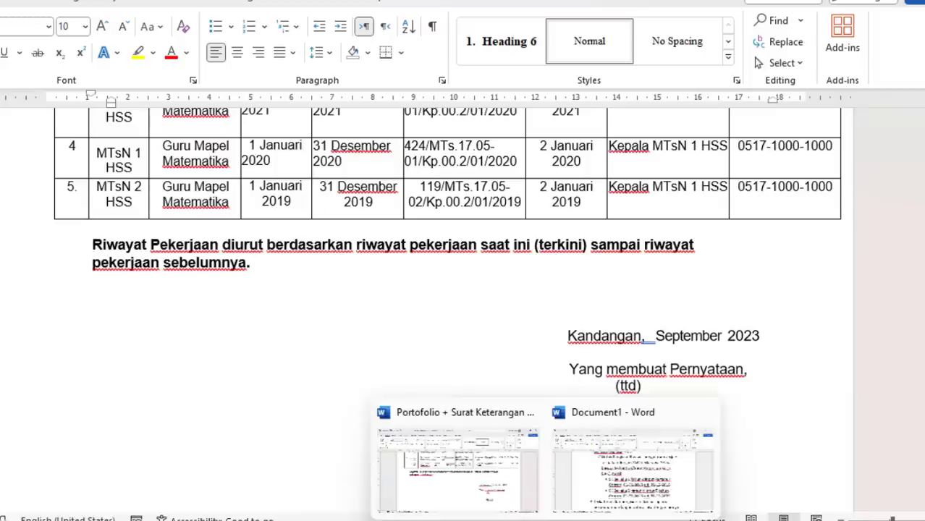
click(608, 491)
- Scroll the notes to the work-experience requirements image and check the 2023kepmenpanrb648 regulation PDF
scroll(497, 268, down, 2)
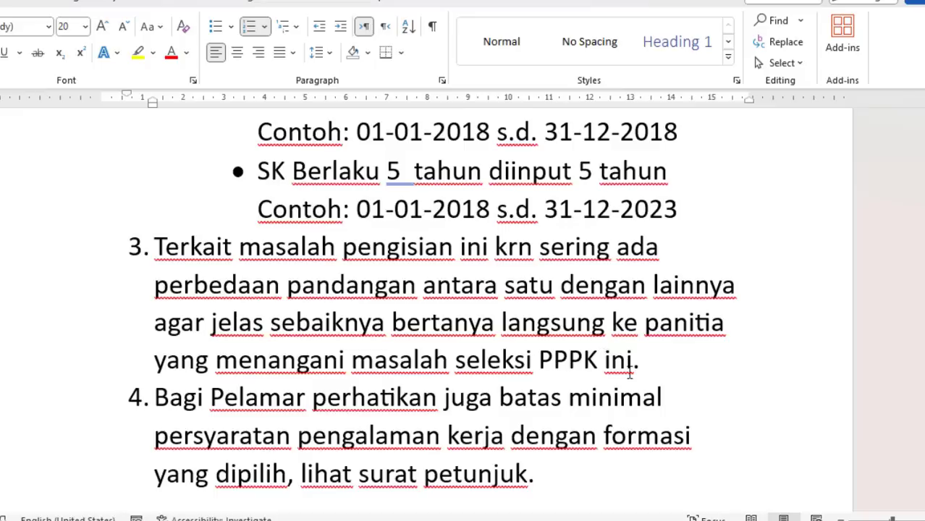
scroll(538, 280, down, 3)
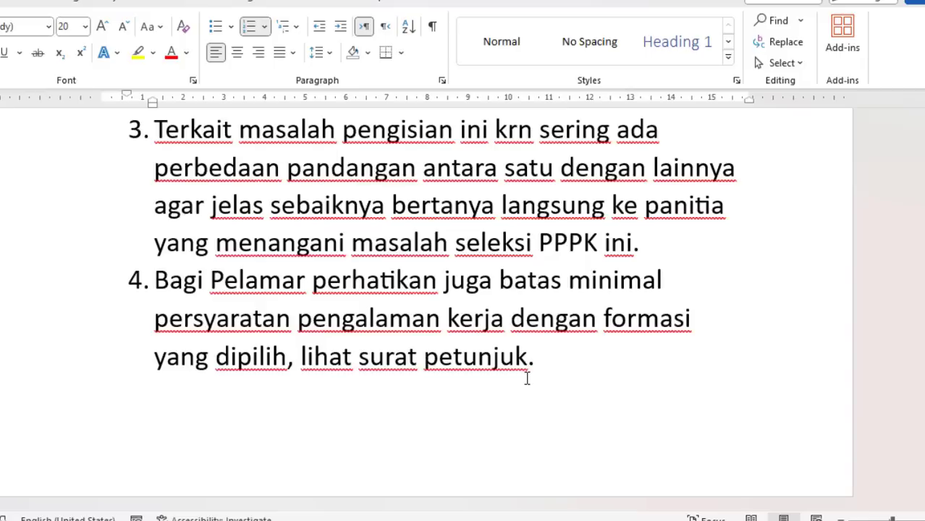
scroll(427, 297, down, 10)
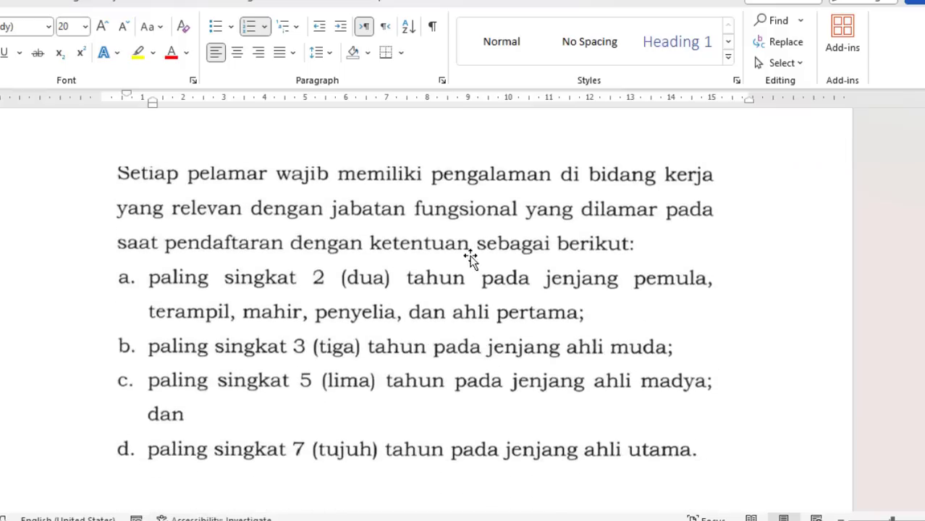
click(471, 262)
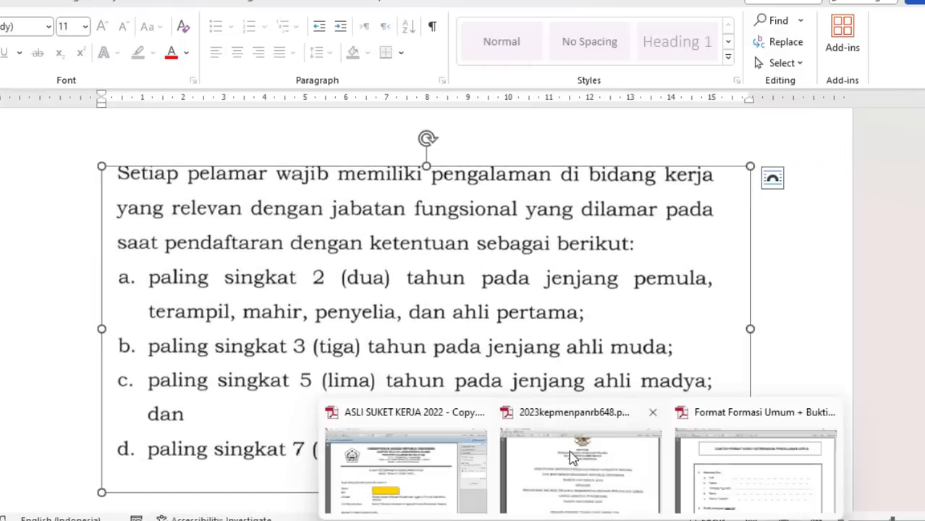
click(574, 456)
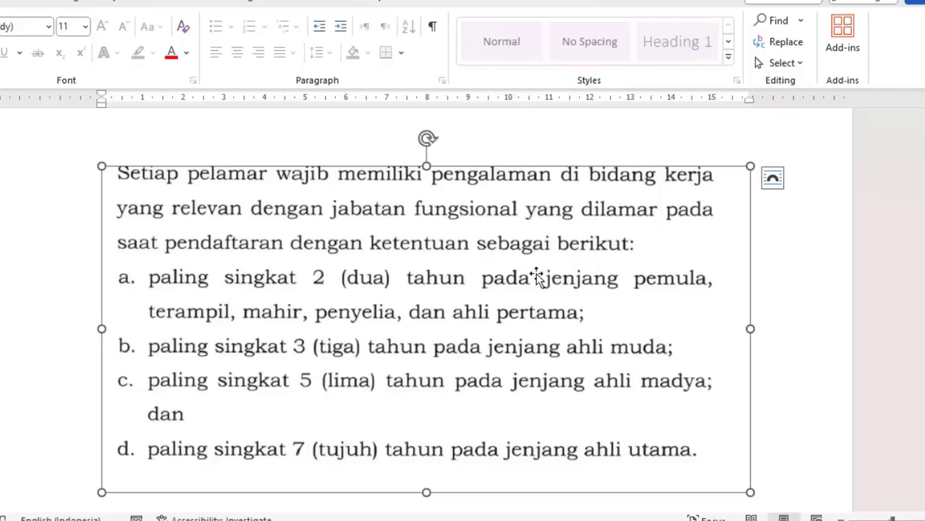
drag(921, 391, 921, 329)
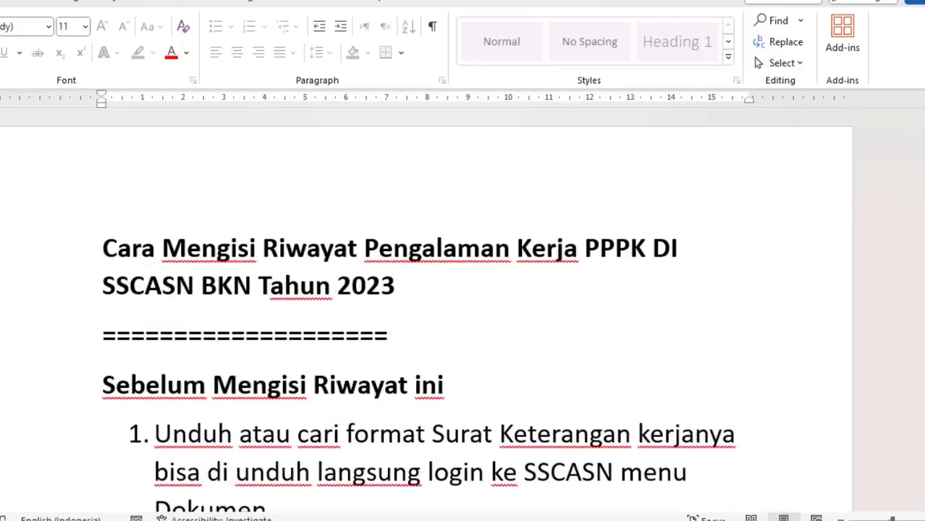
mouse_move(580, 520)
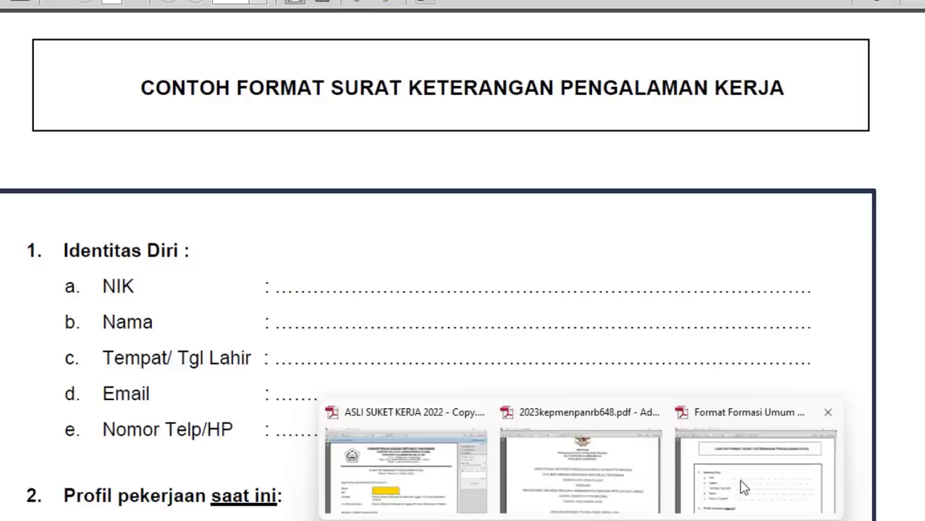
click(739, 480)
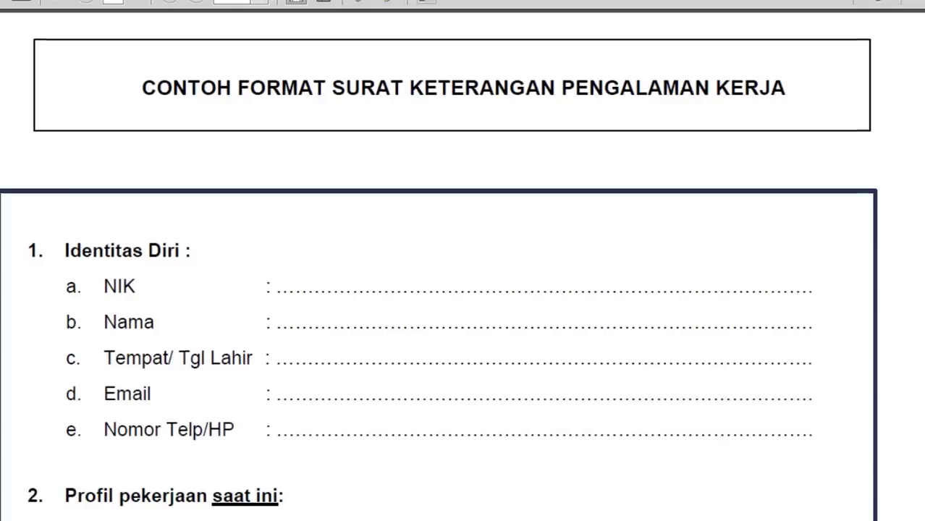
scroll(463, 289, down, 7)
scroll(463, 290, down, 5)
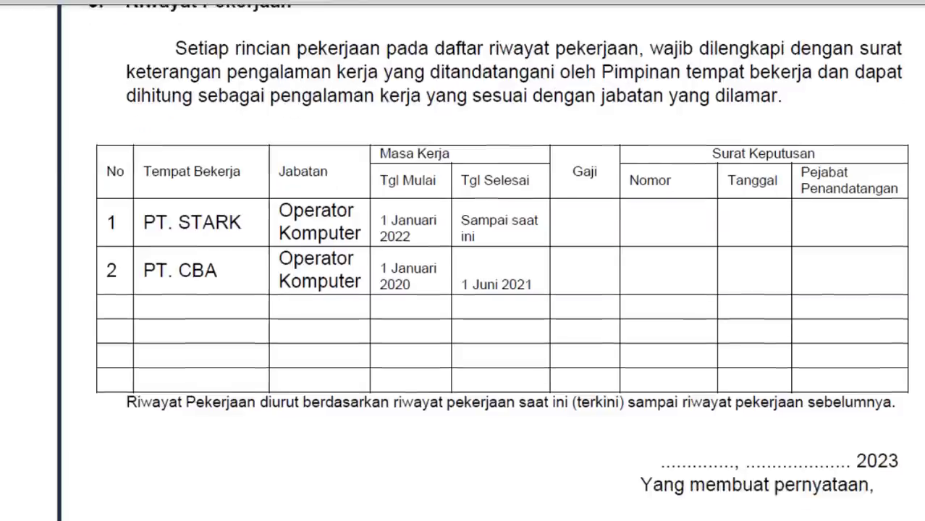
scroll(464, 289, down, 10)
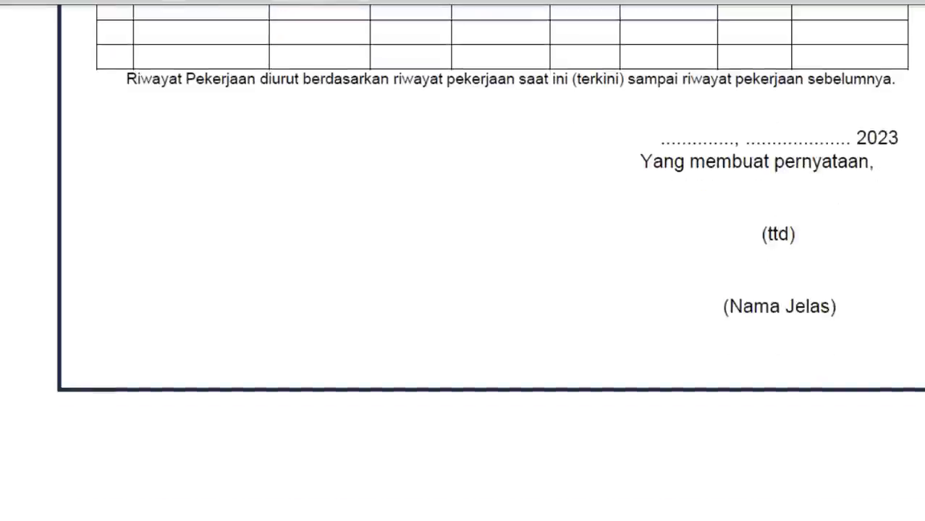
scroll(463, 290, down, 5)
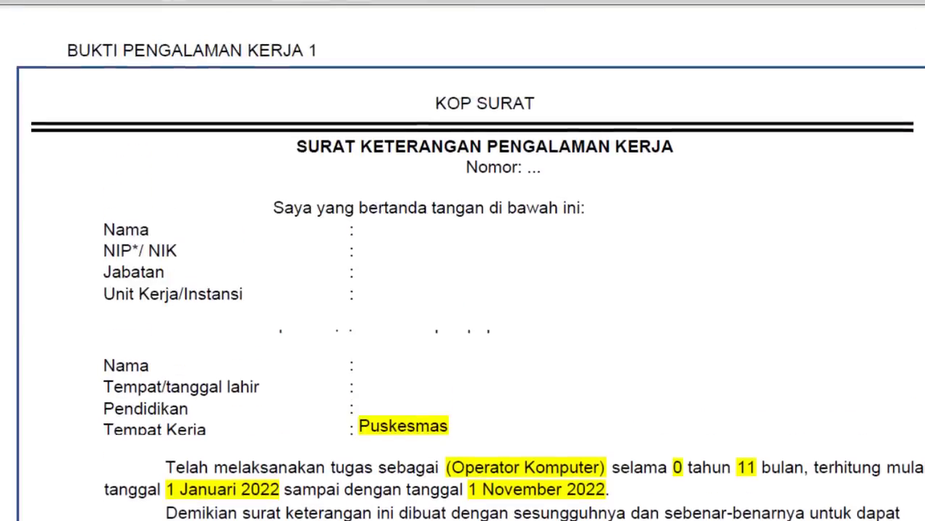
scroll(463, 289, down, 5)
scroll(787, 249, down, 3)
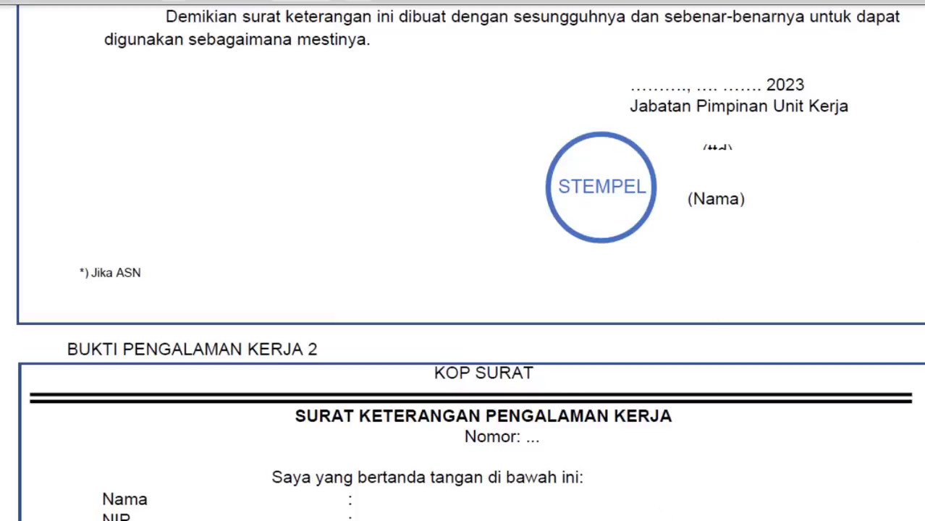
mouse_move(660, 520)
click(449, 474)
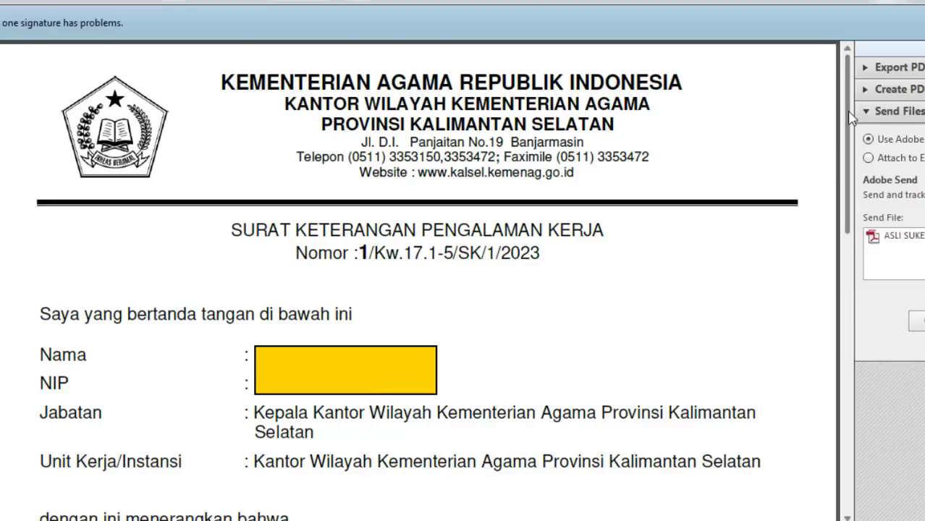
drag(851, 119, 840, 341)
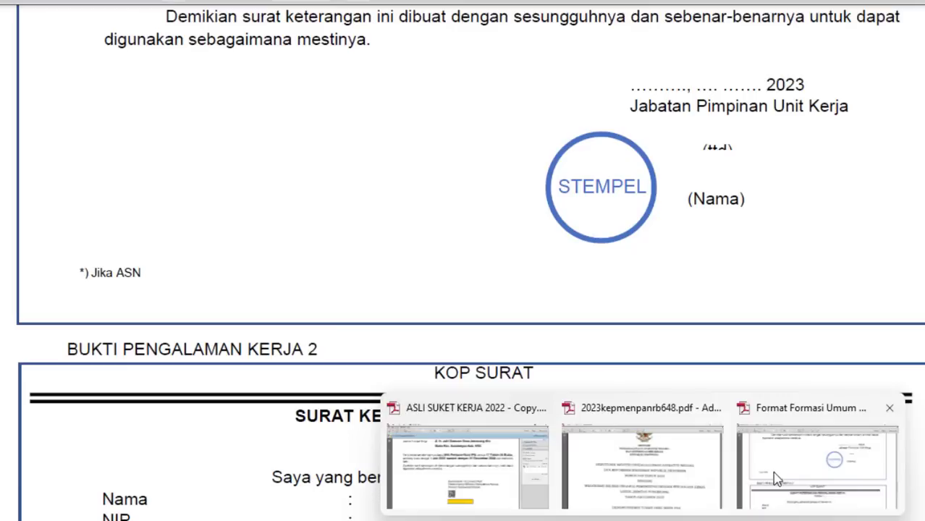
click(775, 474)
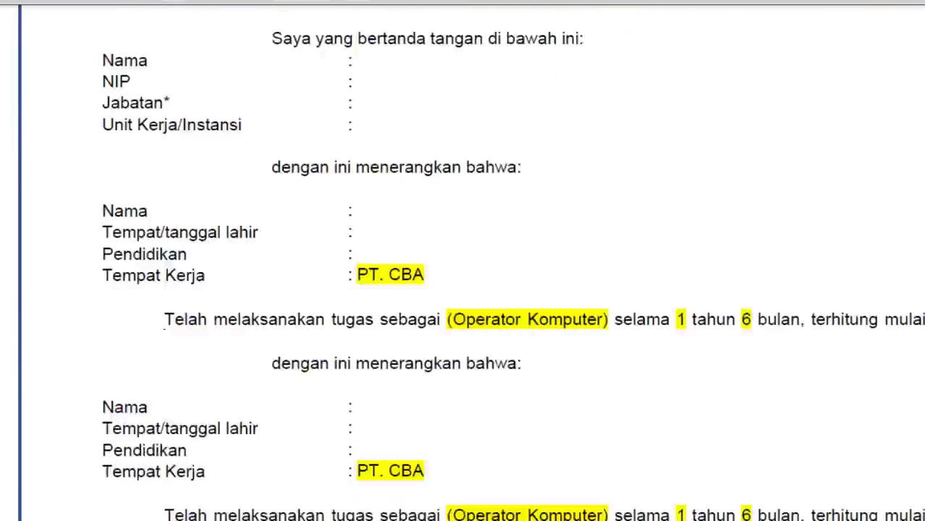
scroll(703, 344, down, 5)
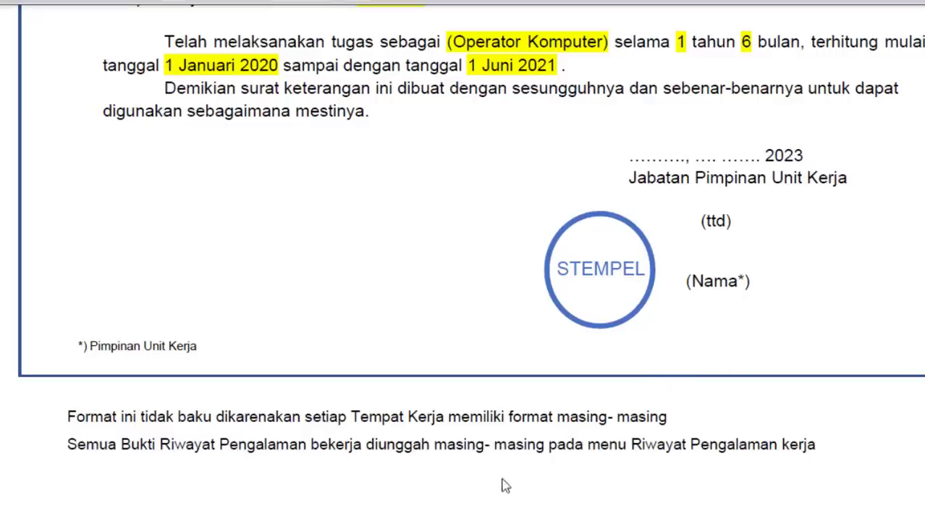
- Go from the SSCASN Dokumen upload page to its RIWAYAT work-history section
mouse_move(427, 520)
click(399, 479)
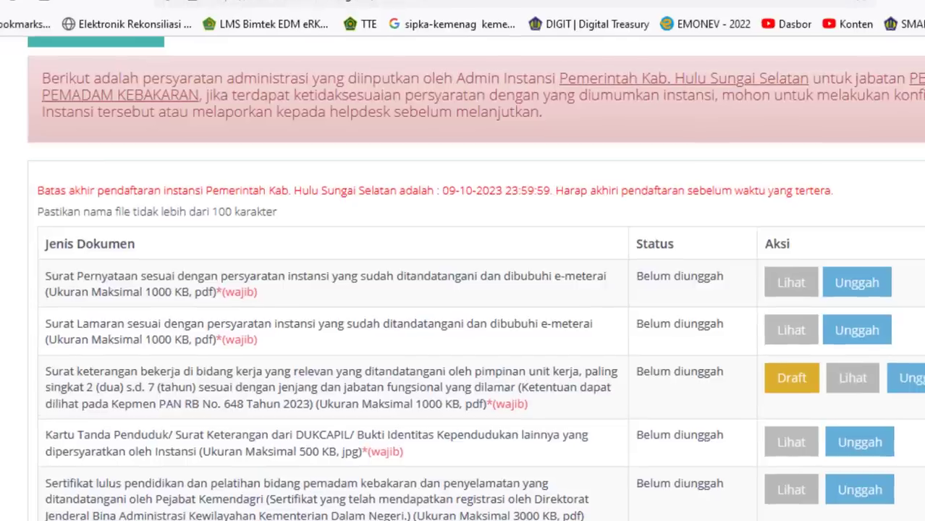
scroll(64, 60, up, 3)
scroll(464, 275, up, 2)
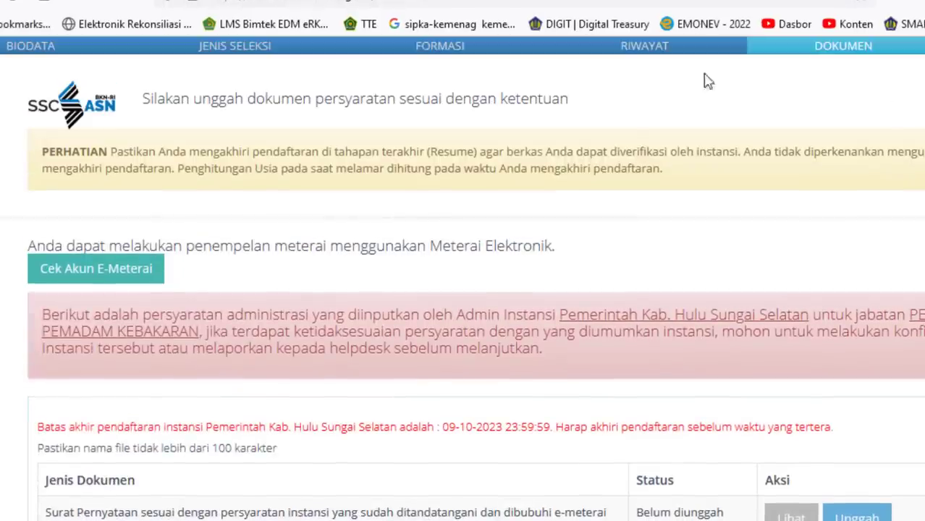
click(643, 48)
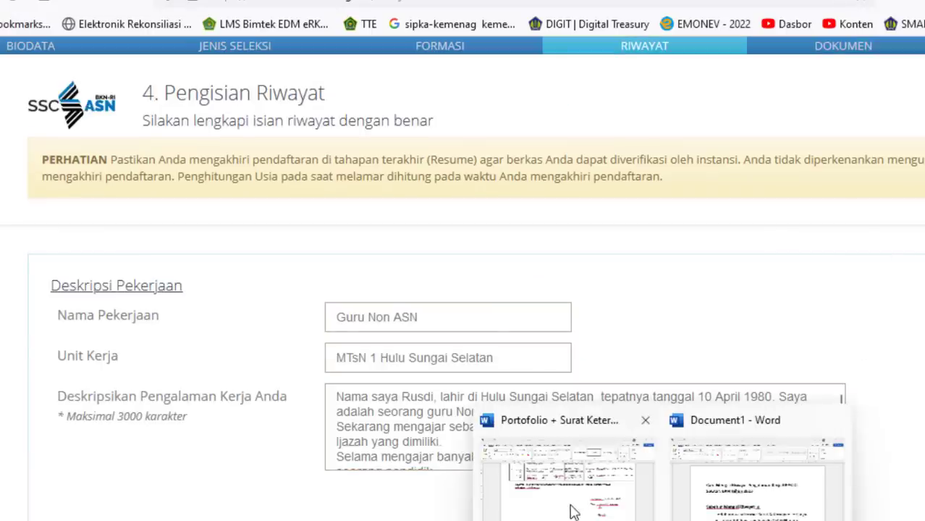
click(575, 512)
- Review the five teaching contracts in the Word letter's Riwayat Pekerjaan table, then return to SSCASN
scroll(888, 313, up, 15)
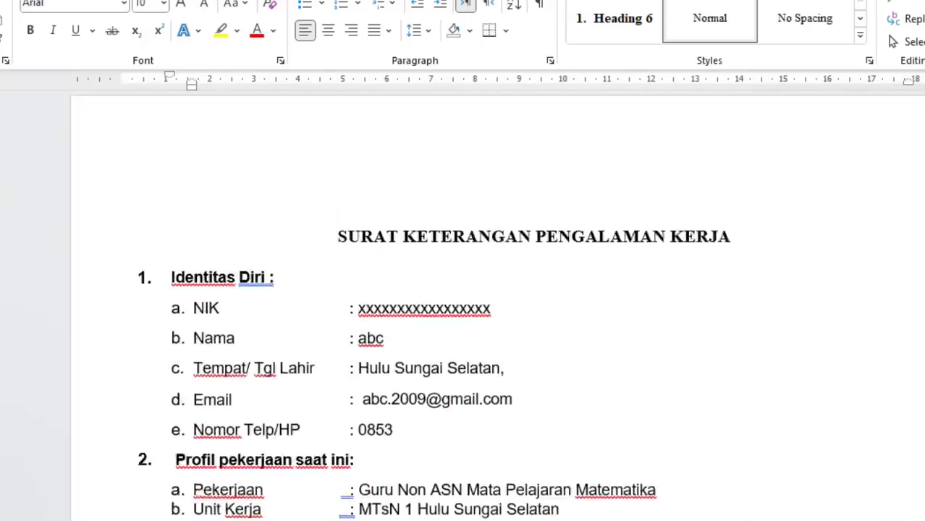
scroll(759, 382, down, 8)
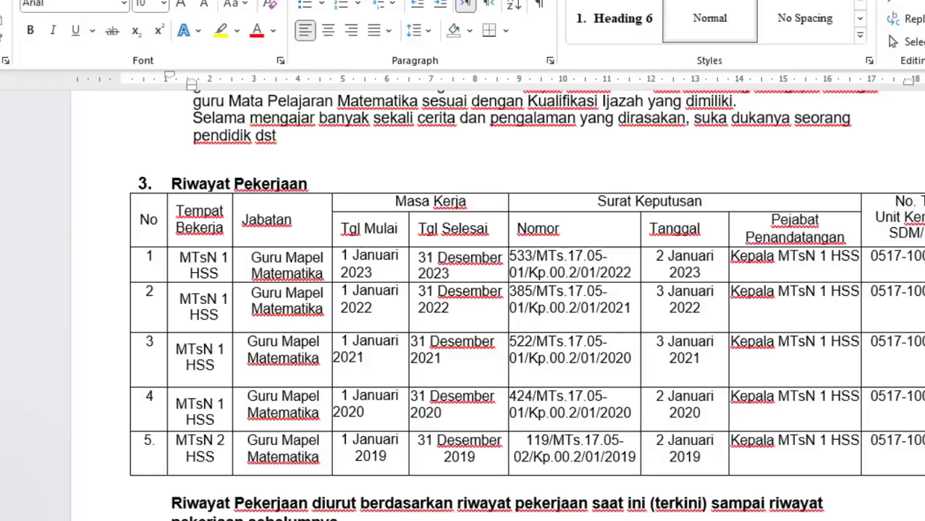
scroll(526, 304, down, 4)
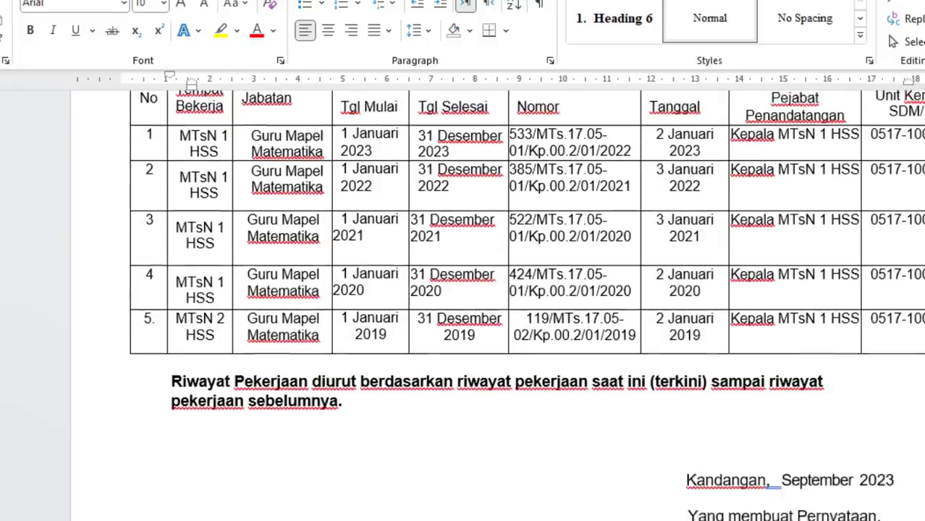
scroll(526, 305, up, 5)
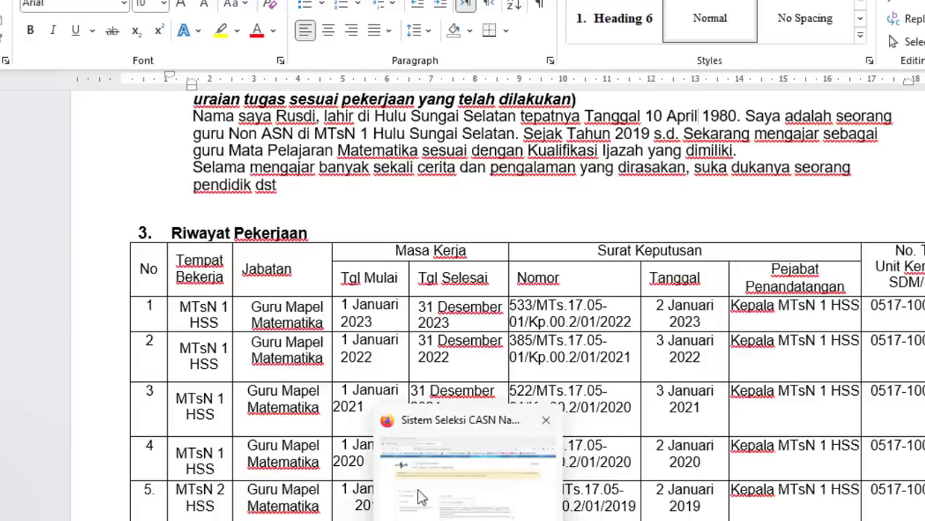
click(417, 495)
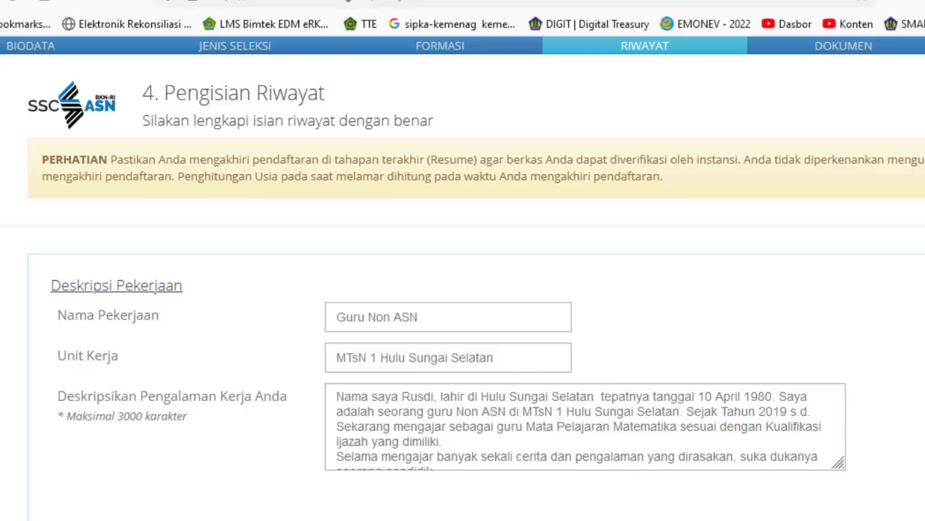
- Move to the end of the job description and scroll to the 2019 Kementerian Agama Riwayat Kerja entry
scroll(463, 290, down, 2)
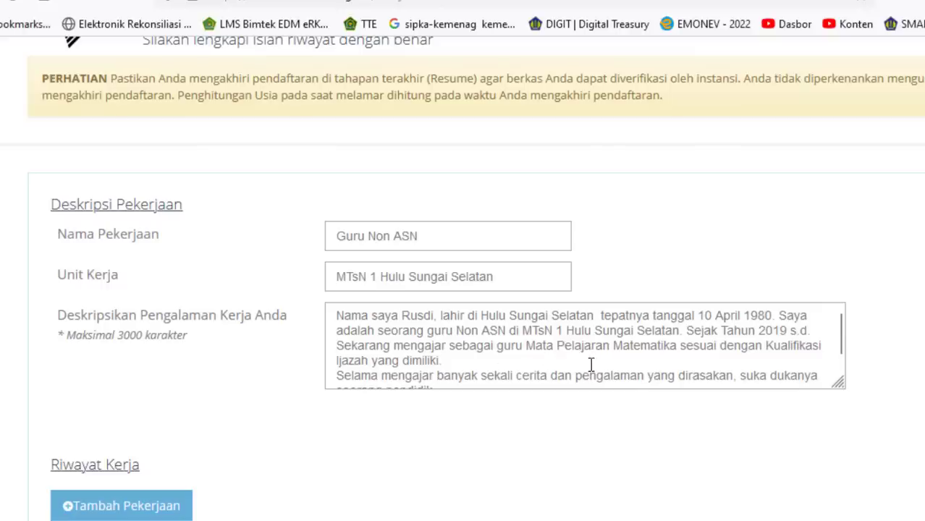
click(458, 362)
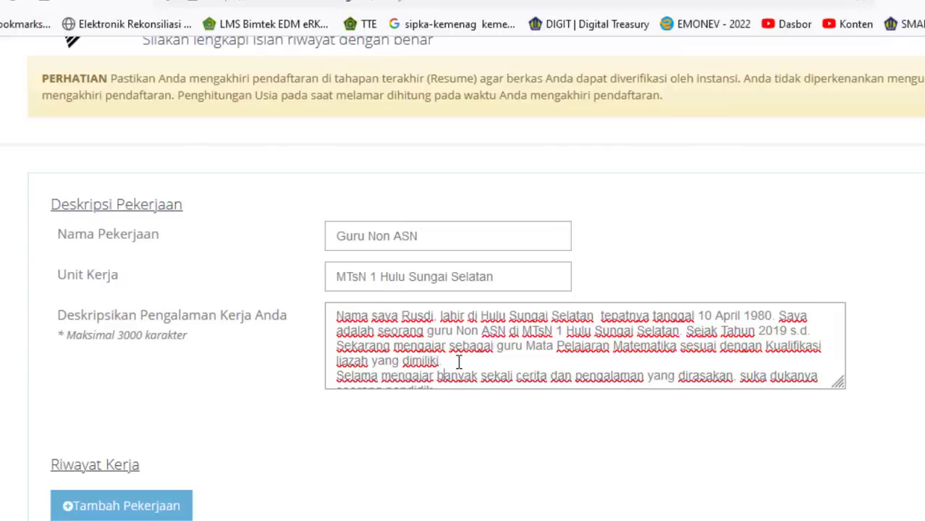
key(Down)
key(Down)
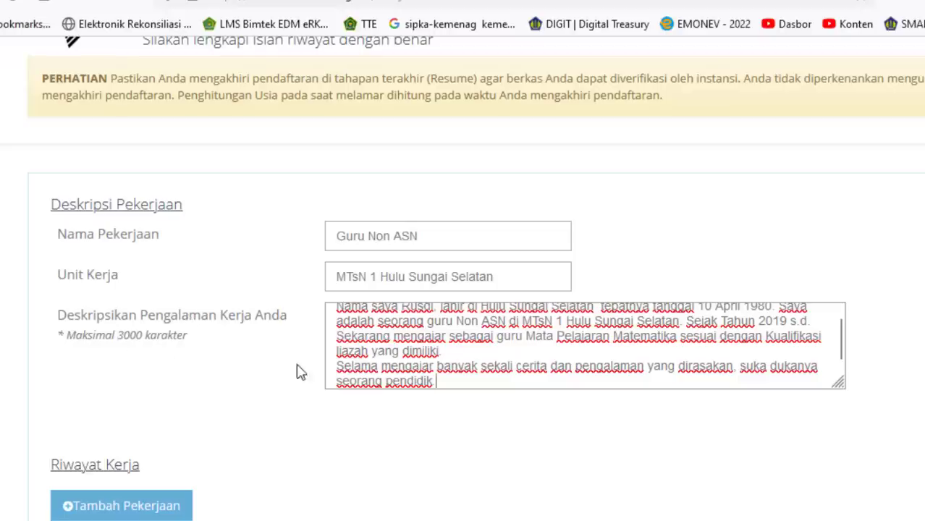
scroll(548, 291, down, 3)
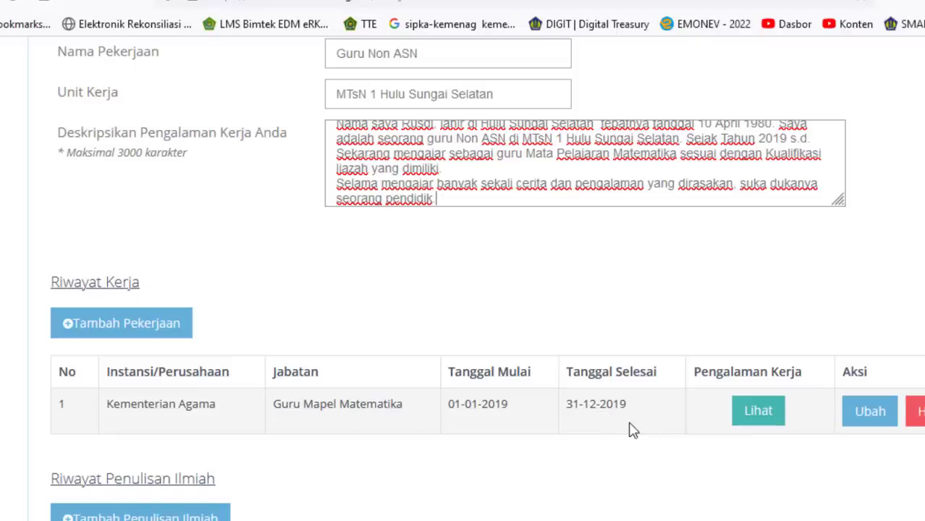
mouse_move(660, 520)
click(752, 493)
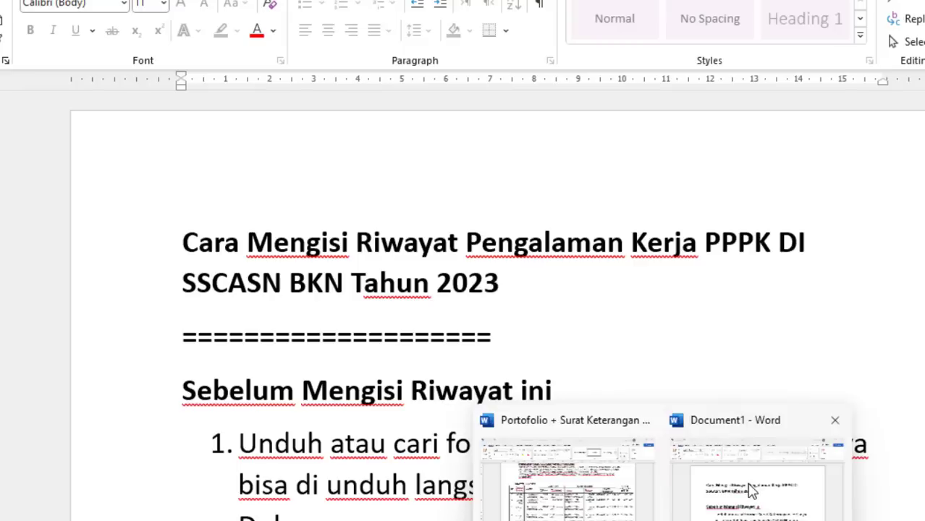
scroll(667, 288, down, 10)
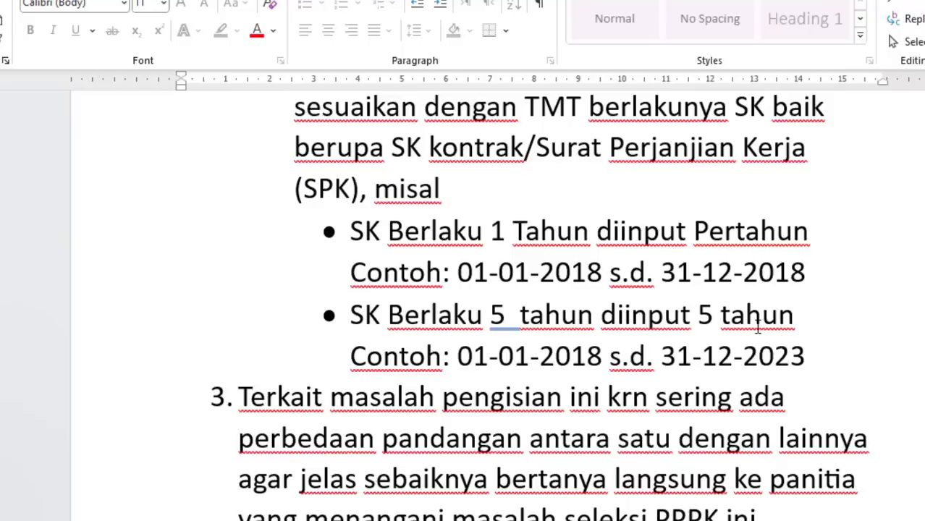
key(alt+Tab)
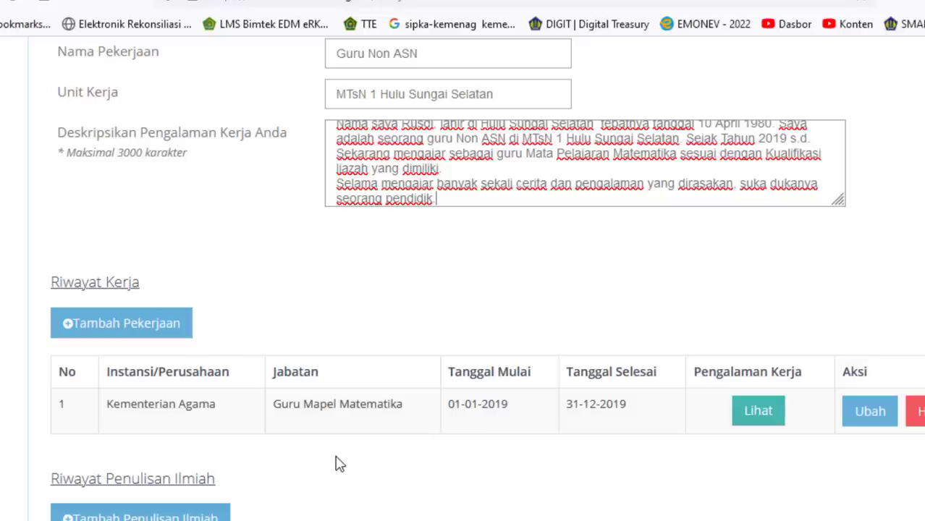
- Add a new job at Instansi Pemerintah Kementerian Agama, with unit name 'MTsN 1 Hulu Sungai Selatan'
click(112, 332)
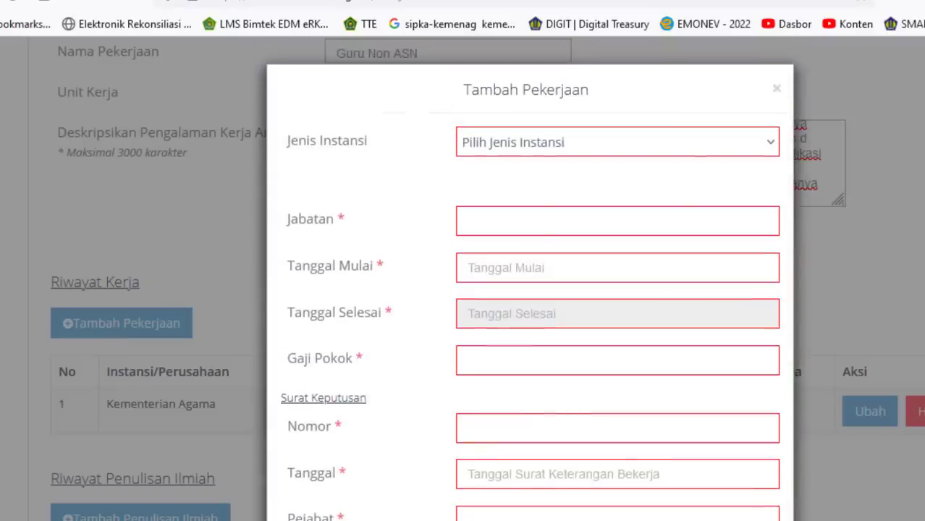
click(771, 149)
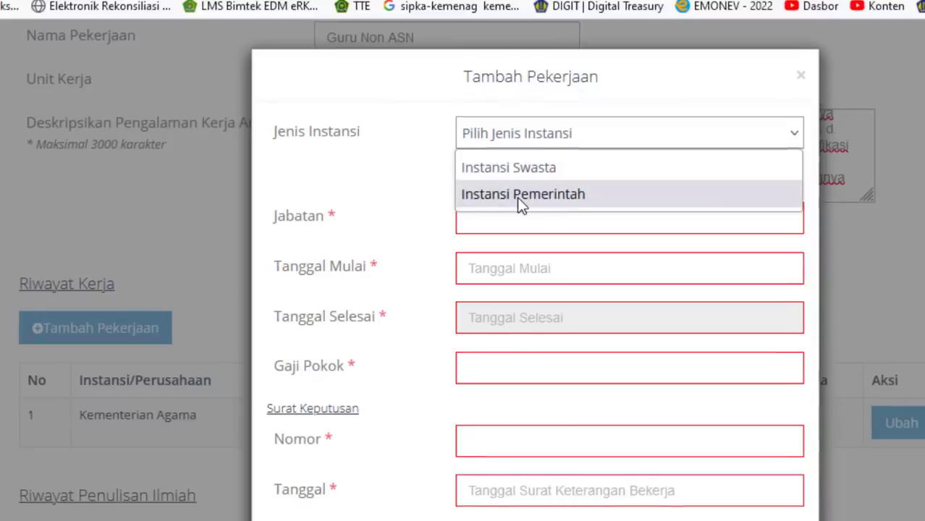
click(517, 198)
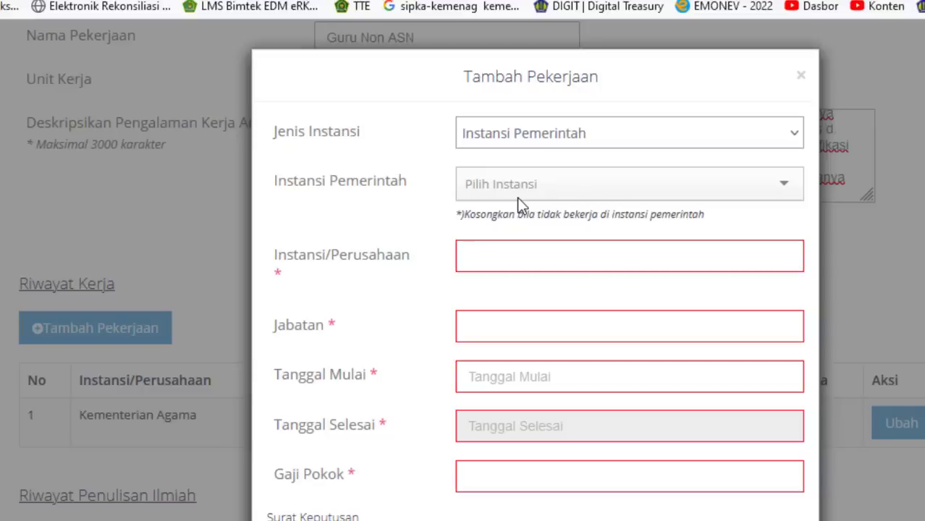
click(601, 191)
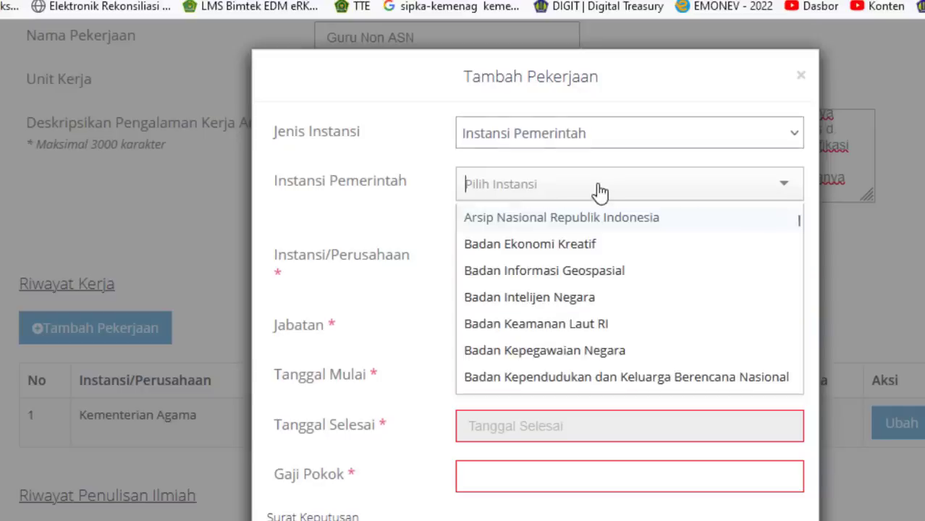
text(kem)
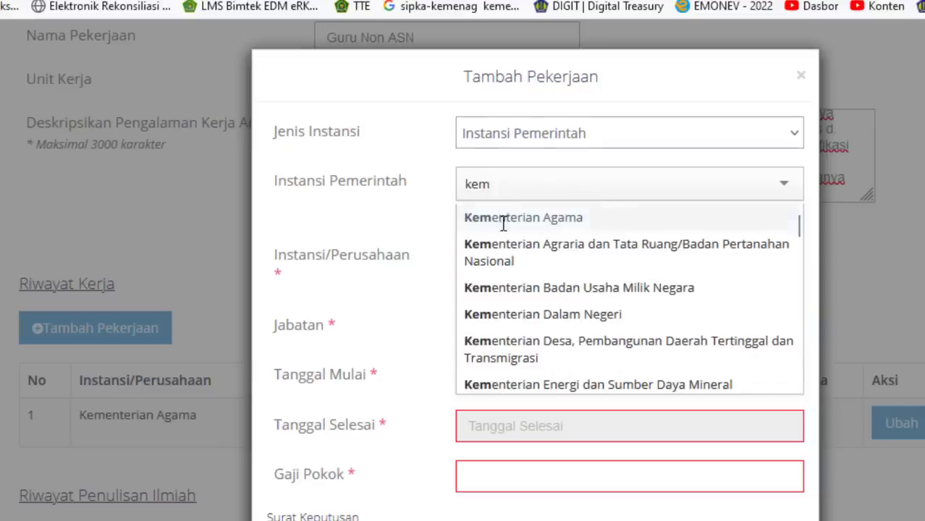
click(504, 220)
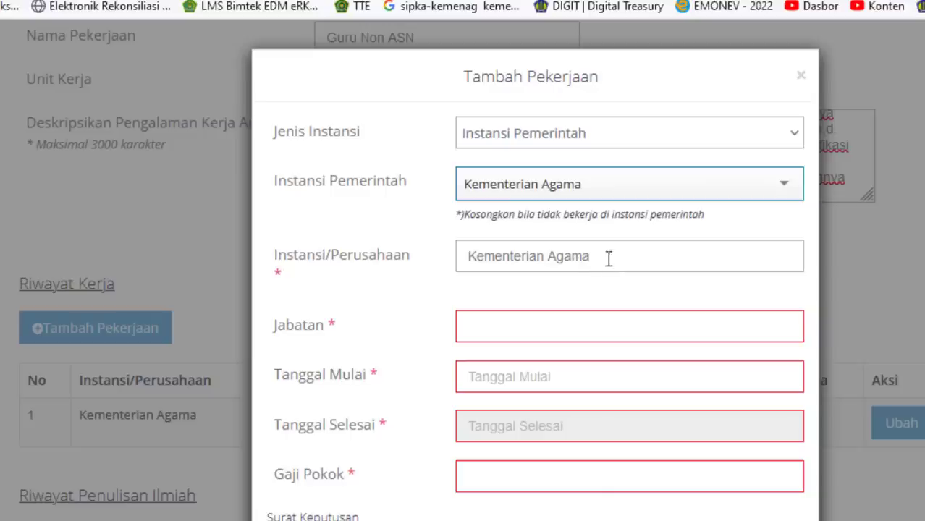
drag(607, 258, 422, 254)
key(BackSpace)
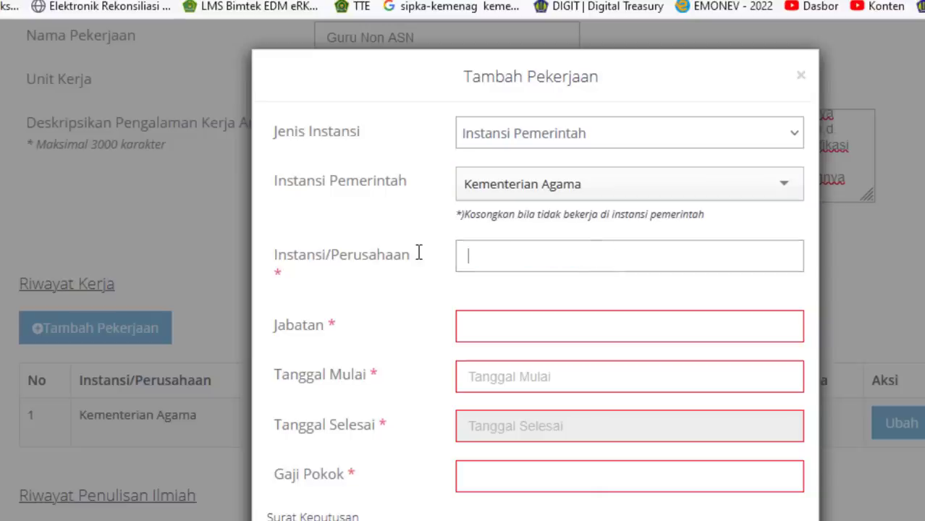
text(MTsN 1 Hulu )
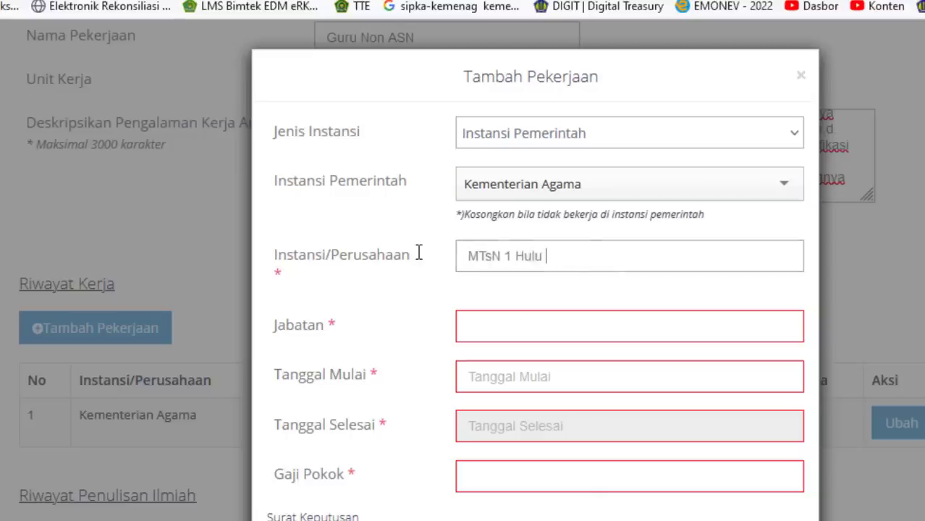
text(Sungai Selatan)
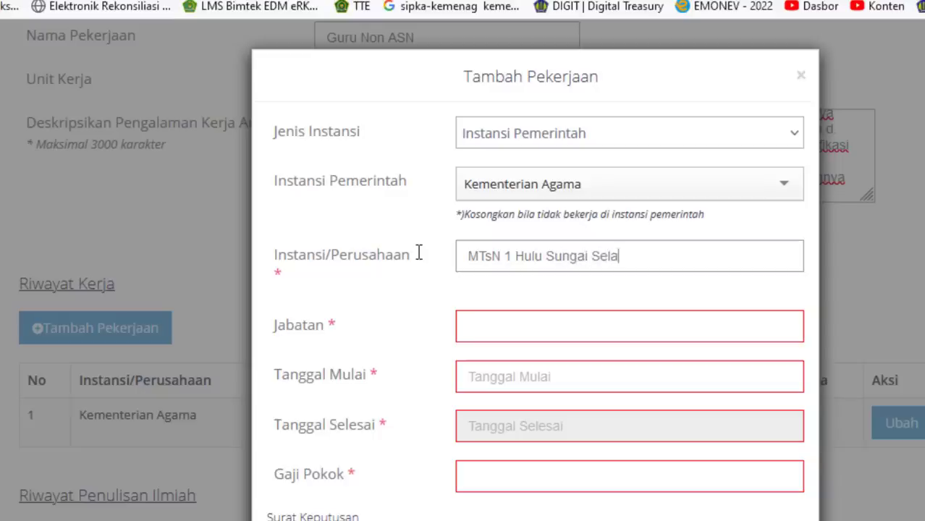
- Enter 'Guru Mata Pelajaran Matematika' as the Jabatan
click(498, 325)
text(Guru)
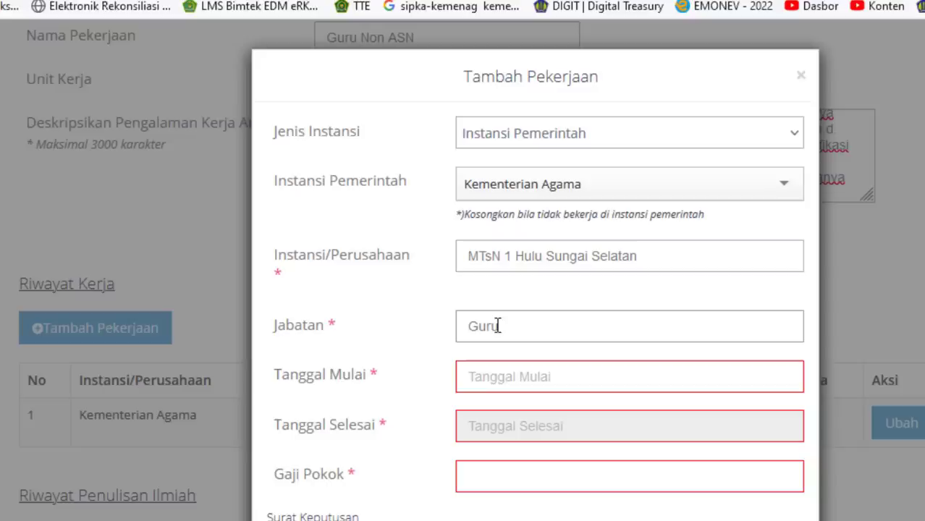
text( Mata Pelajaran)
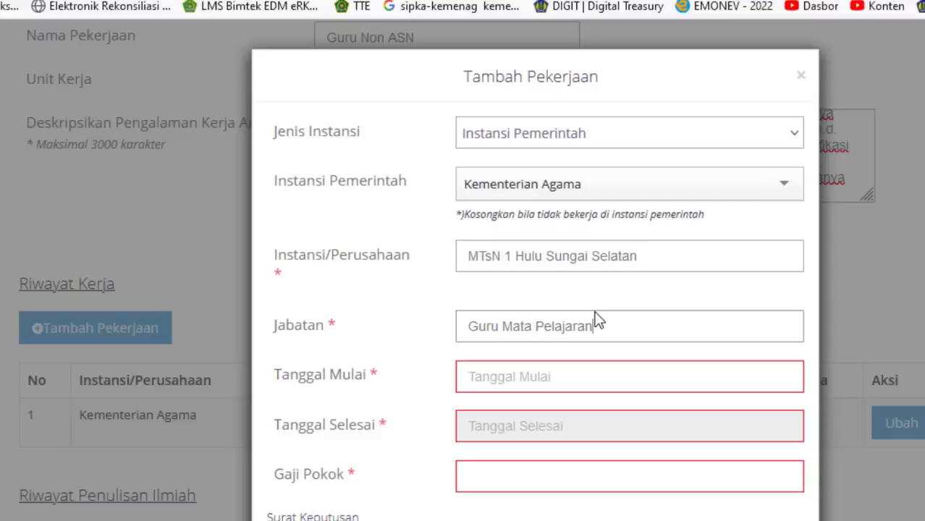
text(Matematika)
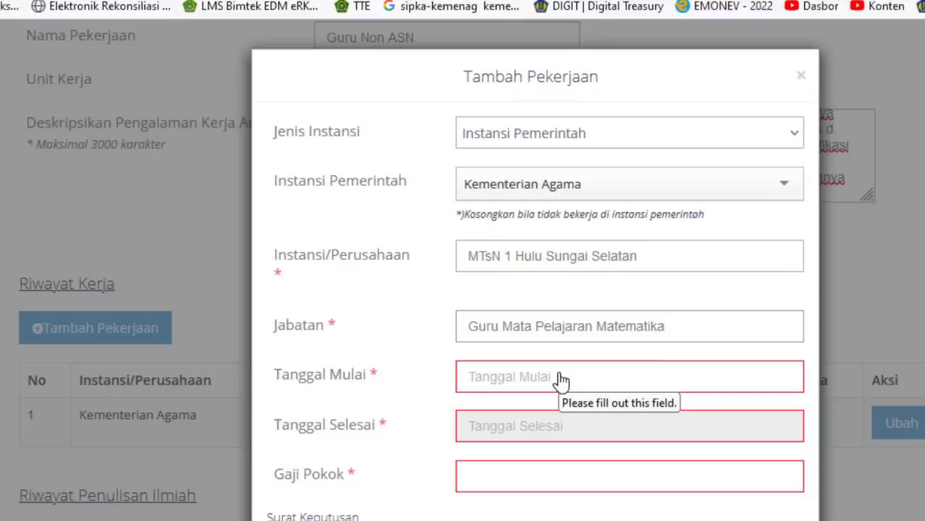
- Pick 1 January 2023 as Tanggal Mulai and 31 December 2023 as Tanggal Selesai
click(478, 383)
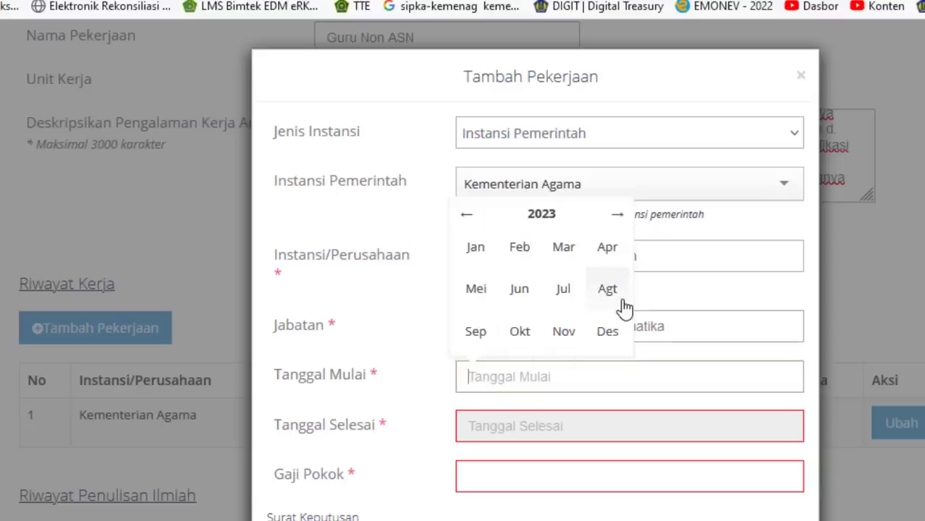
click(475, 249)
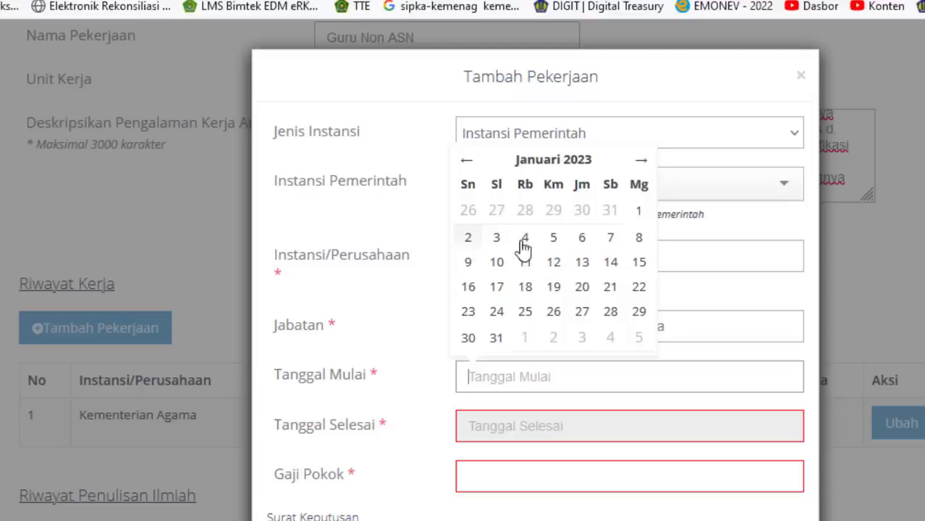
click(638, 215)
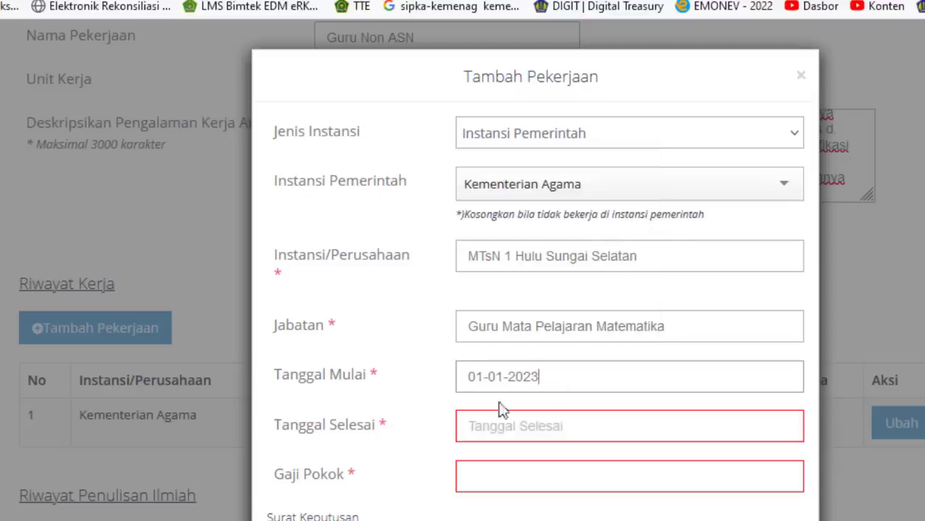
click(471, 434)
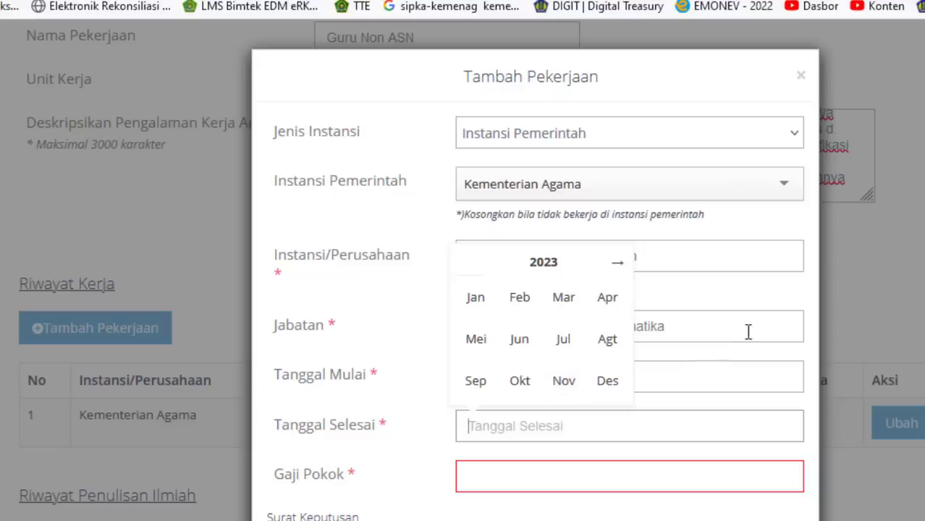
click(612, 387)
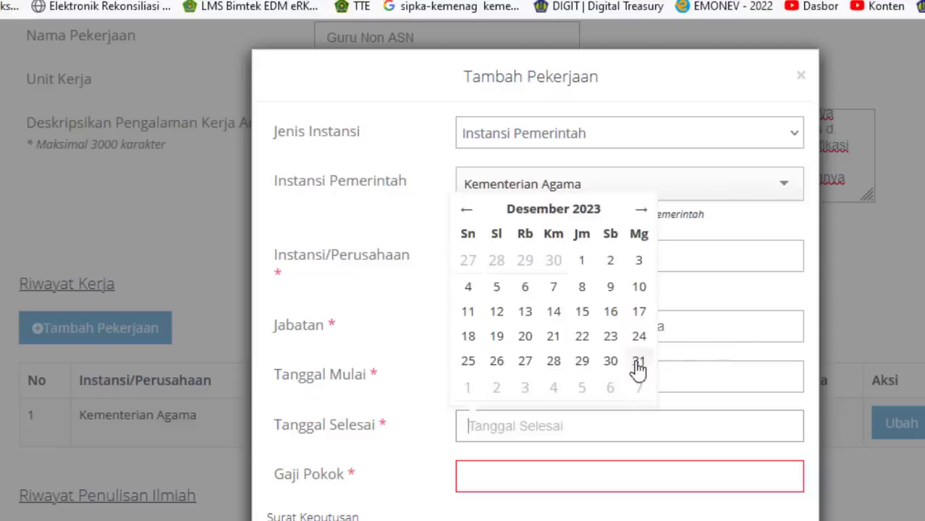
click(639, 362)
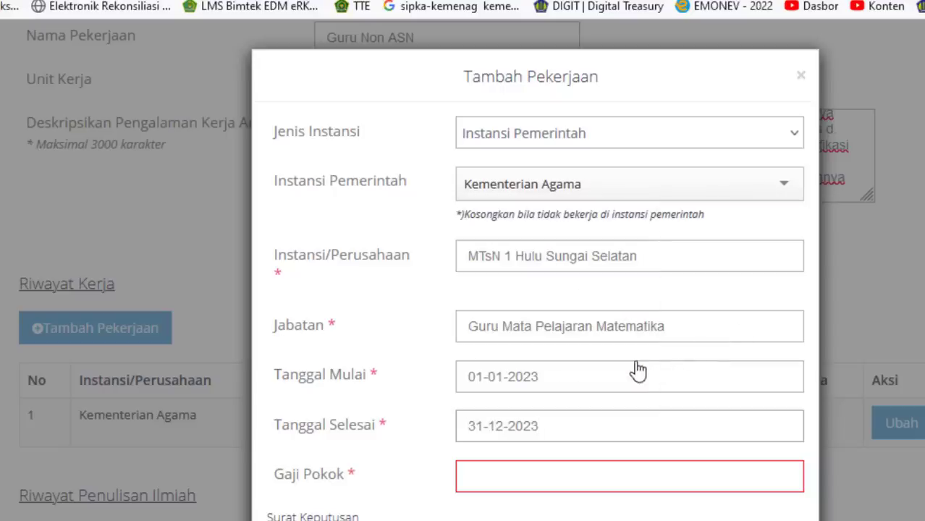
click(489, 471)
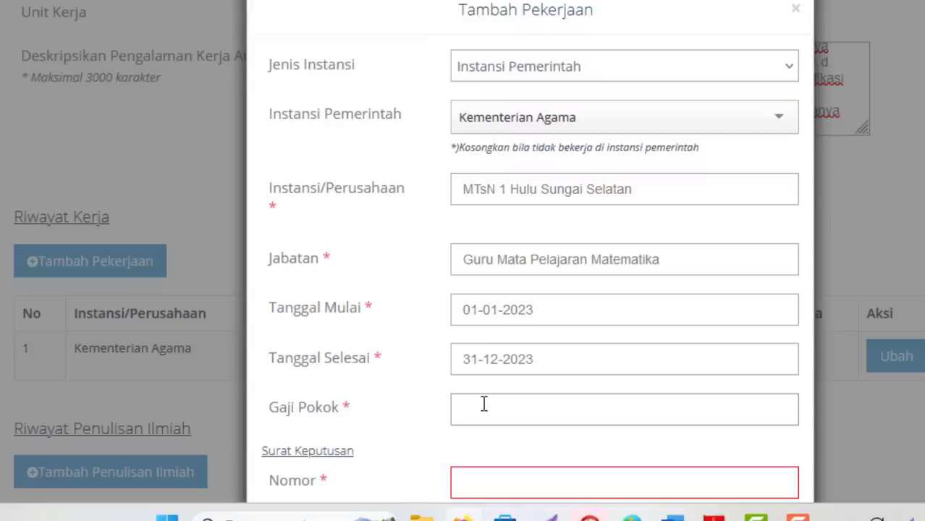
text(1500000)
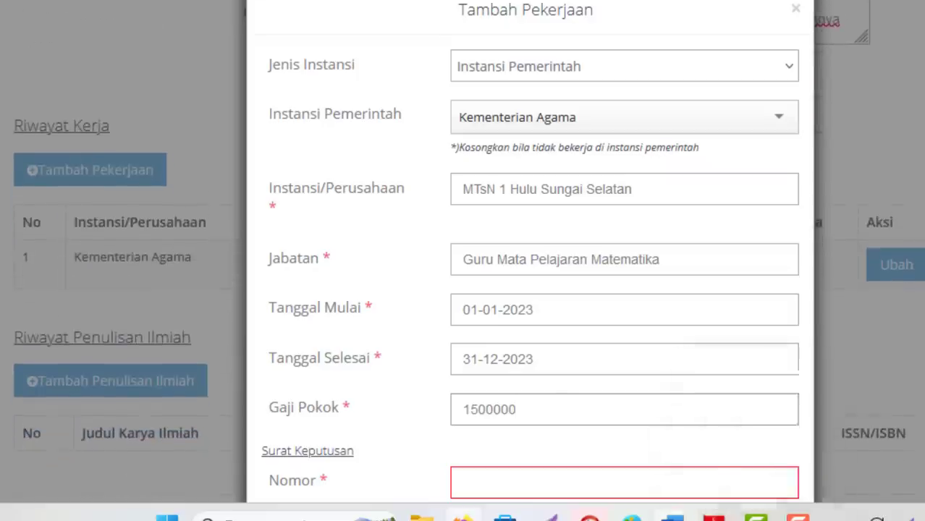
mouse_move(674, 517)
click(579, 453)
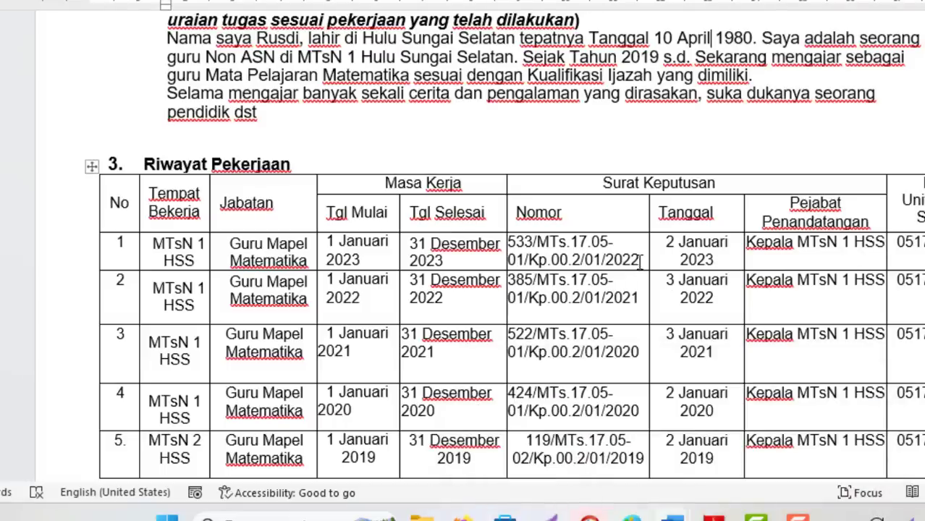
drag(642, 263, 509, 242)
key(ctrl+c)
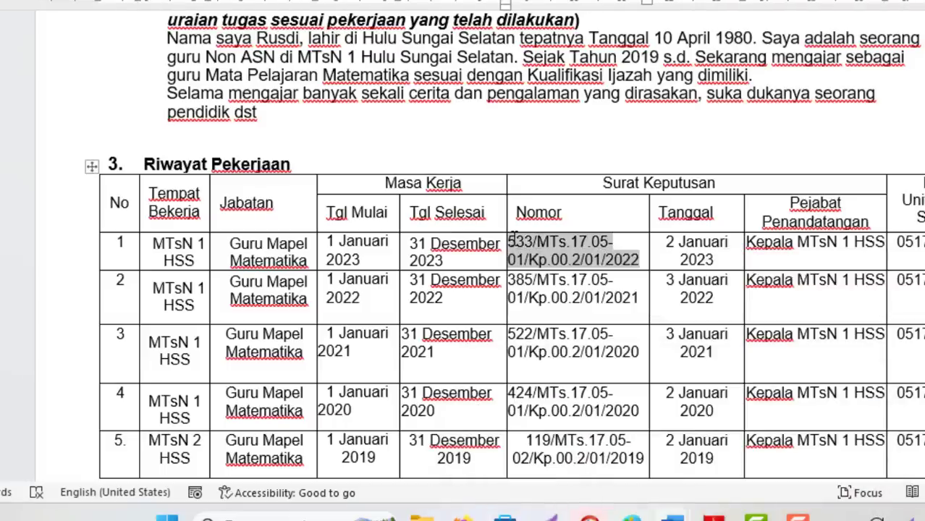
key(alt+Tab)
click(464, 484)
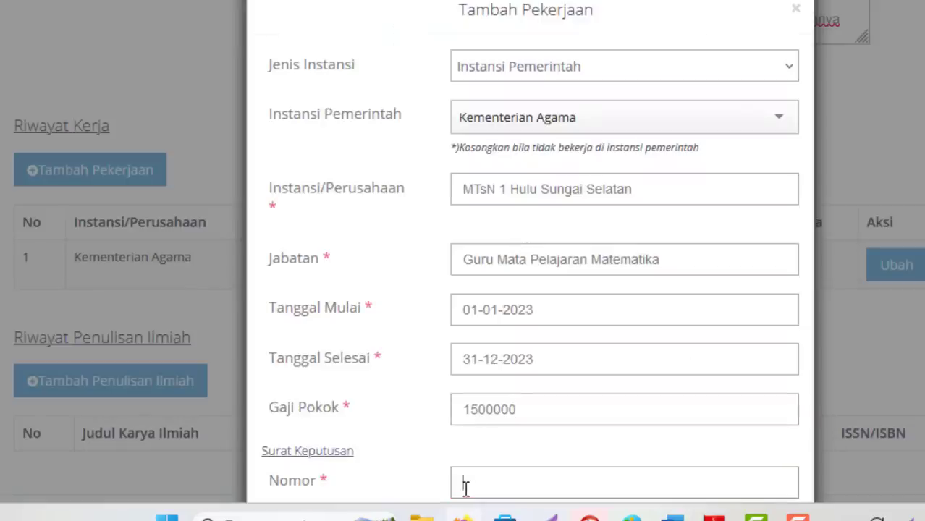
key(ctrl+v)
scroll(795, 213, down, 3)
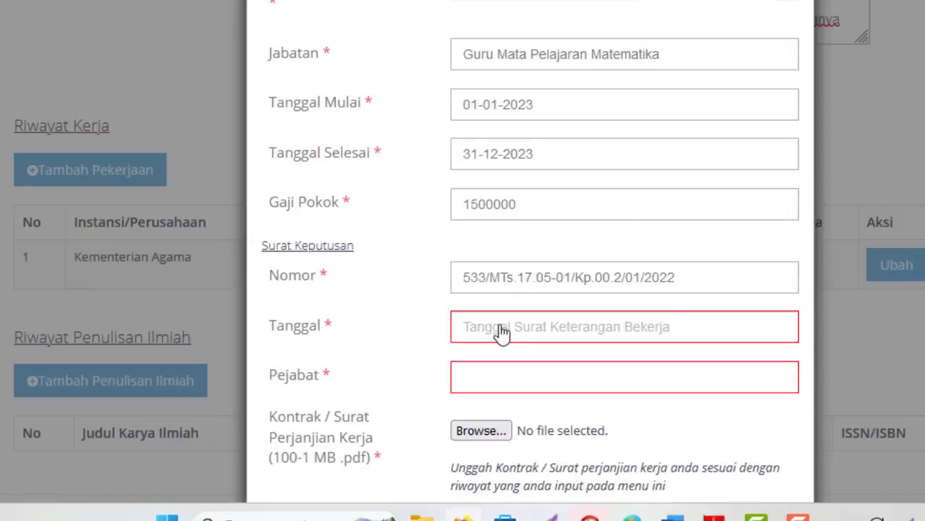
- Set the decree date to 02-01-2023 and the signing official to 'Kepala MTsN 1 Hulu Sungai Selatan'
key(alt+Tab)
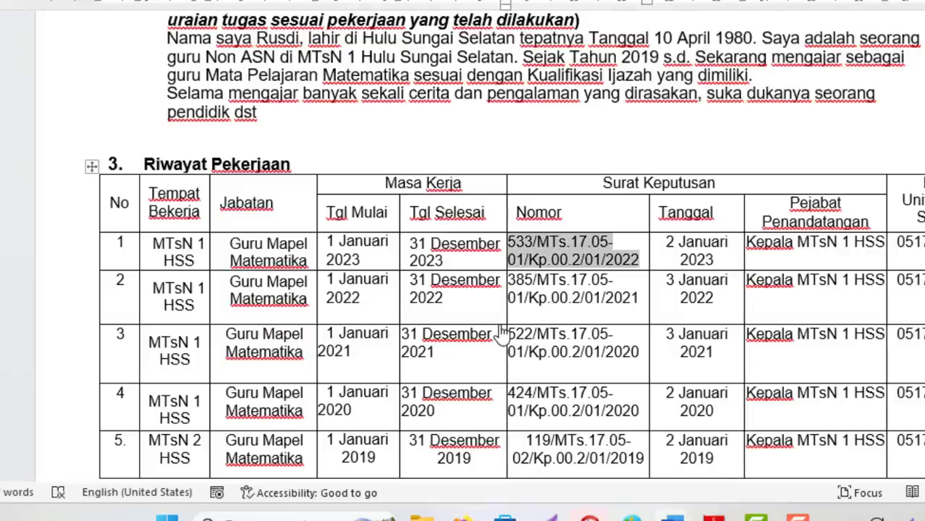
key(alt+Tab)
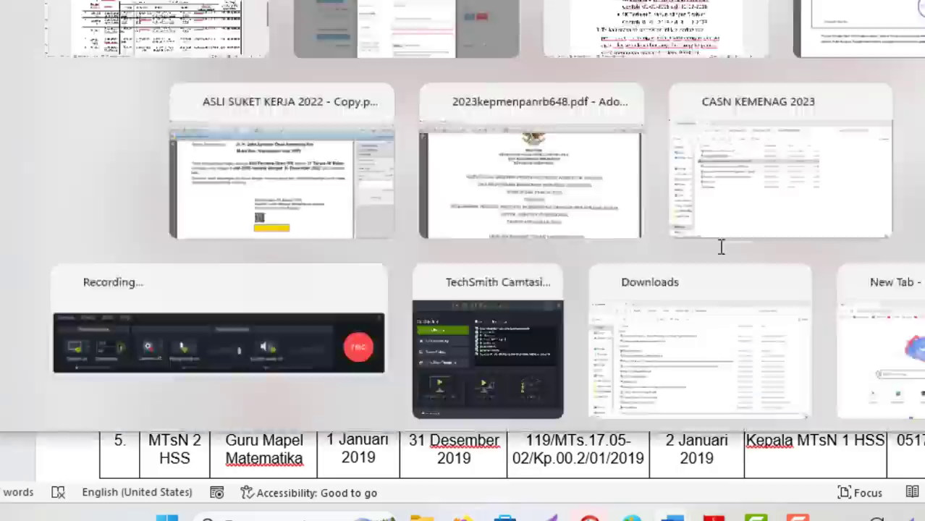
click(475, 341)
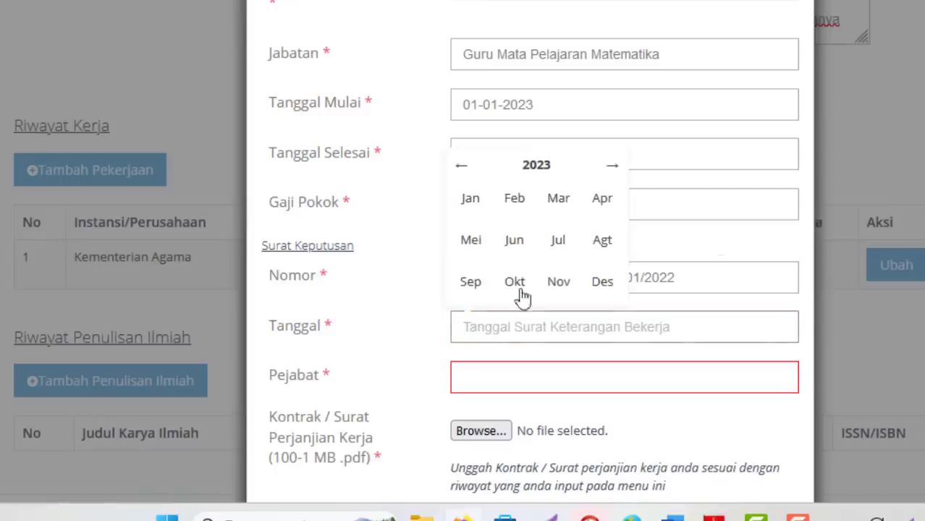
click(471, 203)
click(472, 190)
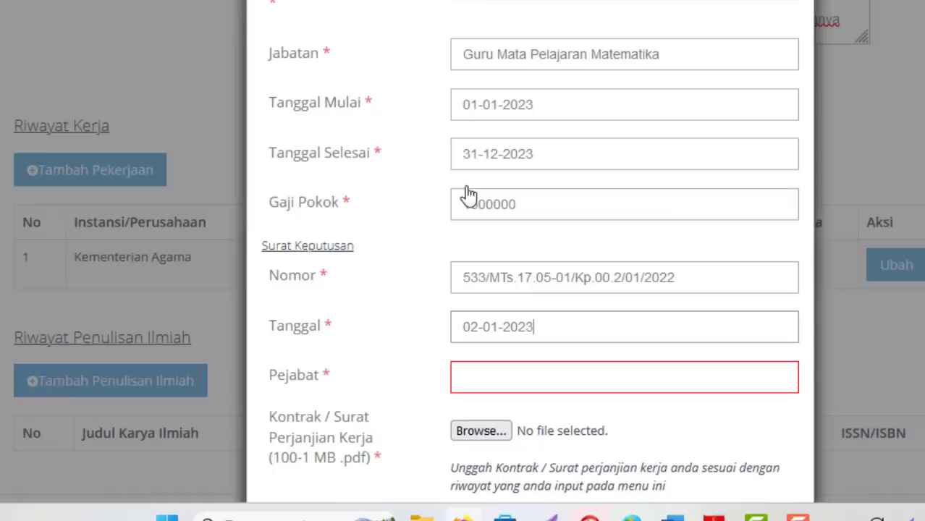
click(479, 379)
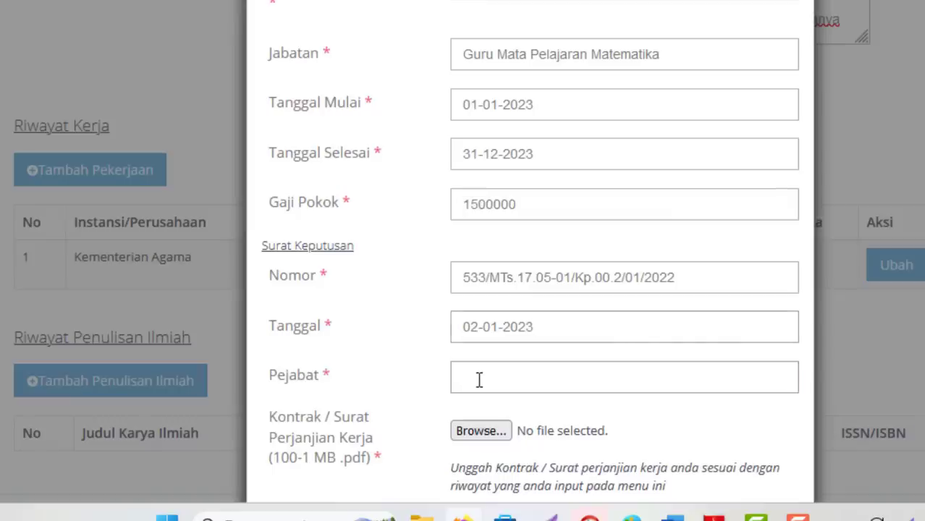
text(Kepala MTsN 1 Hul)
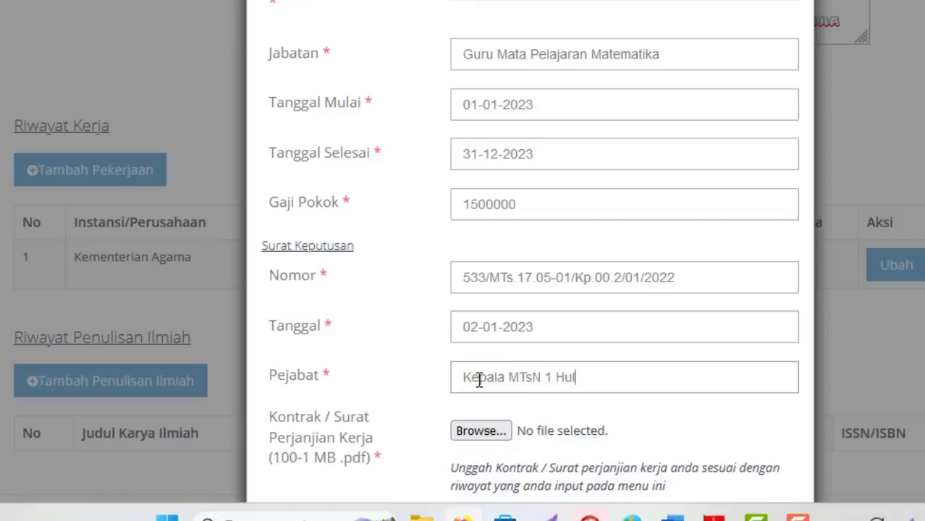
text(u Sungai)
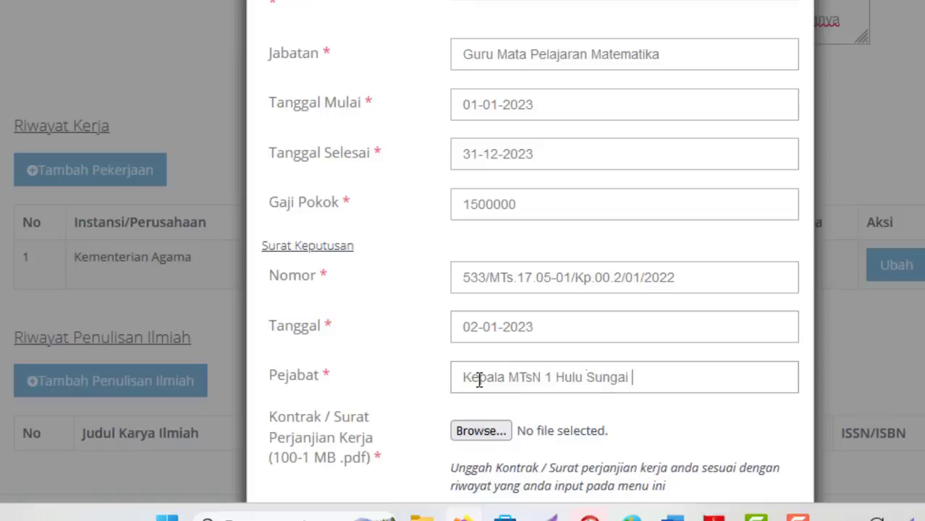
text( Selatan)
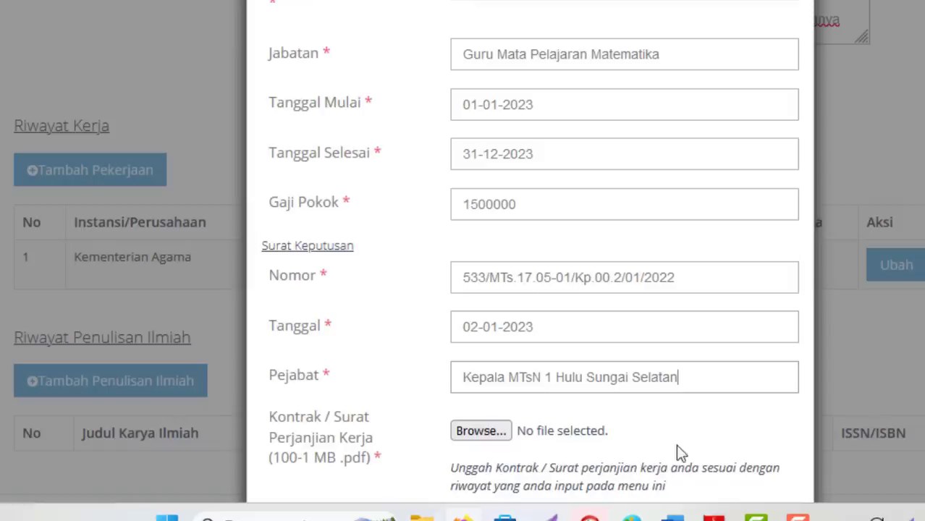
scroll(675, 437, down, 3)
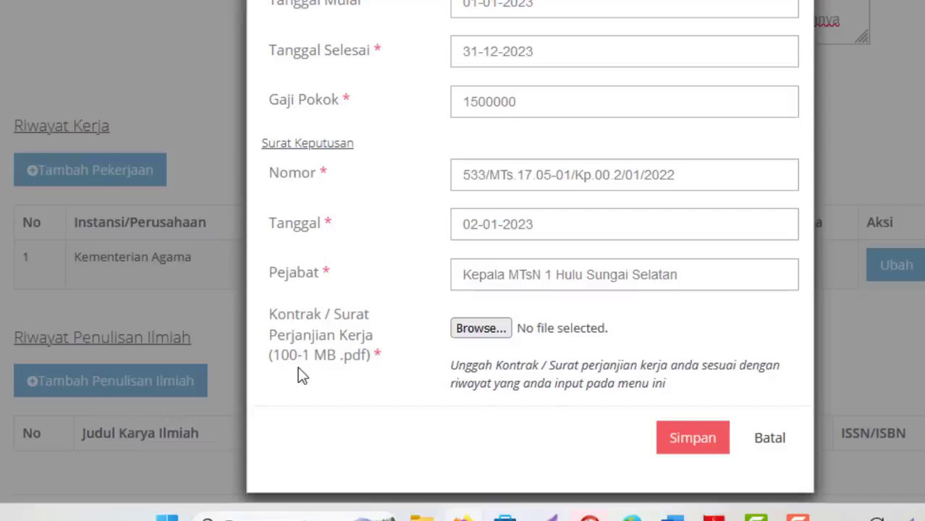
- Upload SK 2023.pdf as the contract file and save the MTsN 1 Hulu Sungai Selatan job with Simpan
click(496, 327)
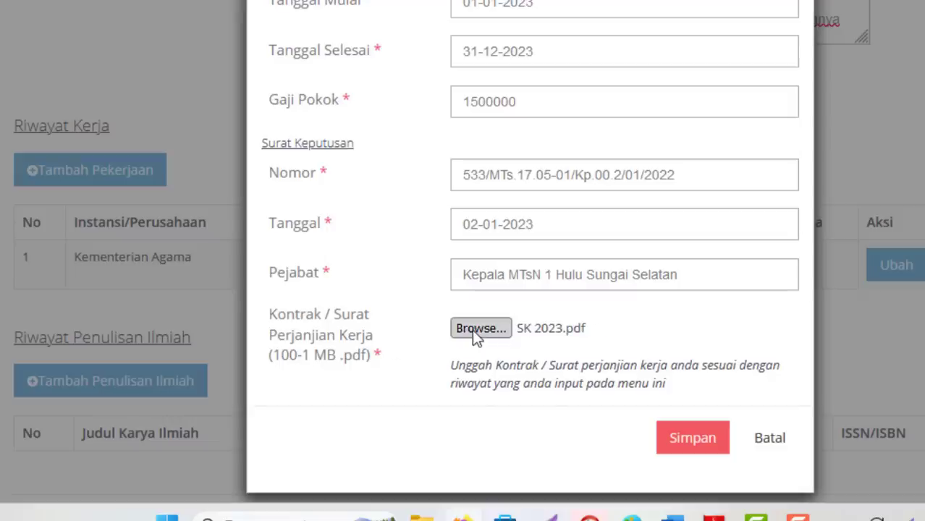
click(474, 332)
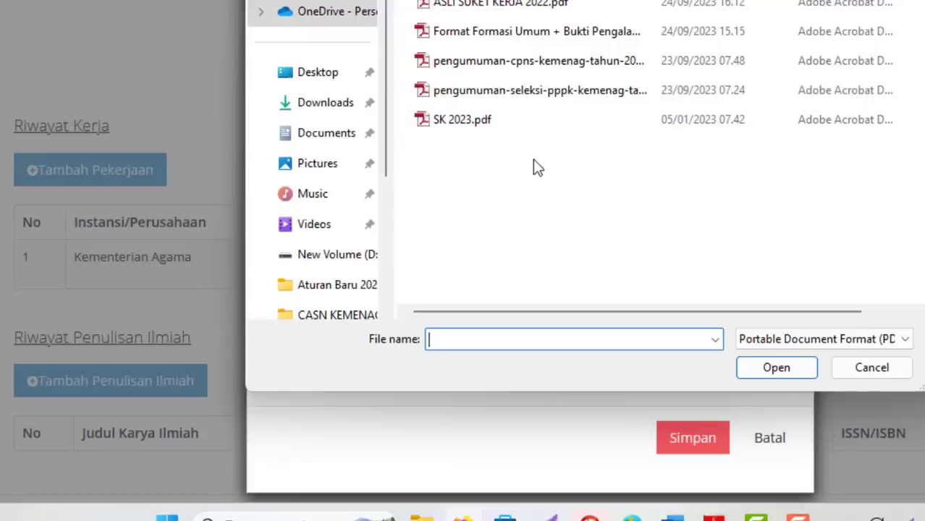
double_click(431, 119)
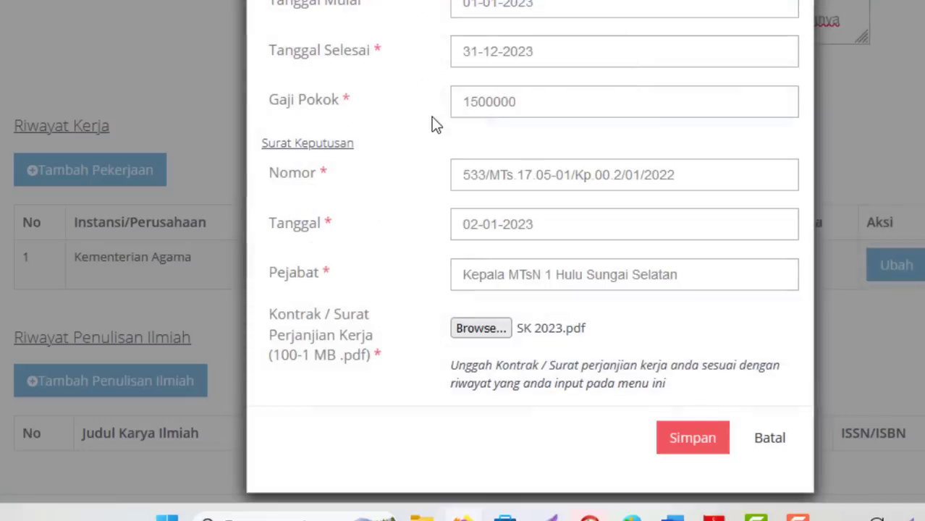
click(683, 446)
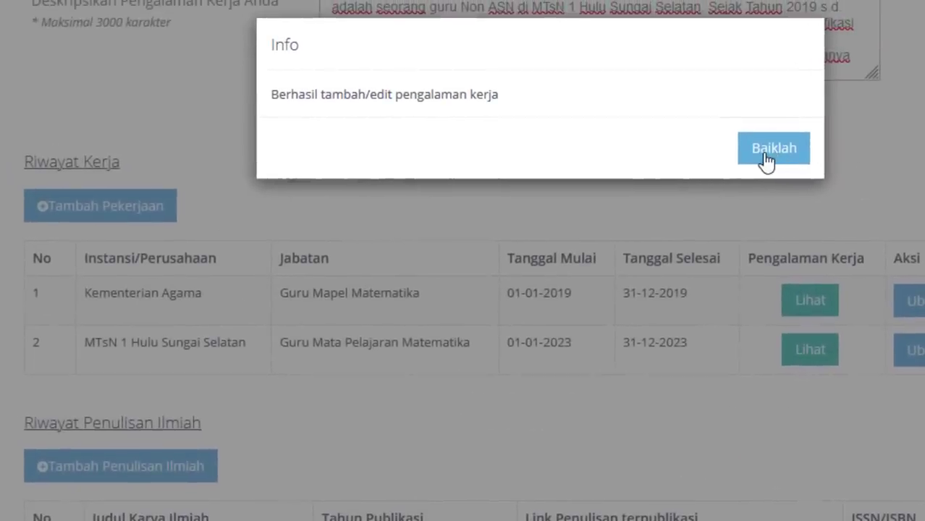
- Close the Info success dialog with Baiklah to show both Riwayat Kerja entries
click(767, 152)
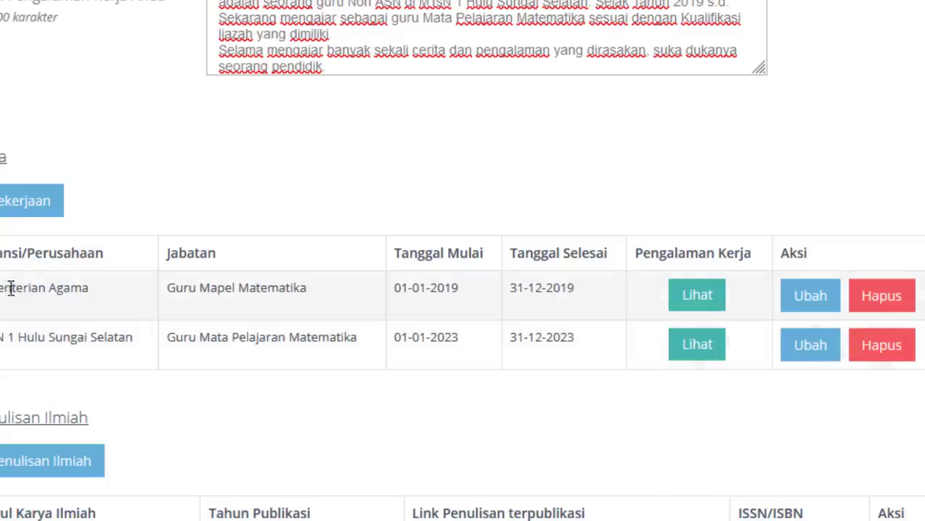
click(808, 302)
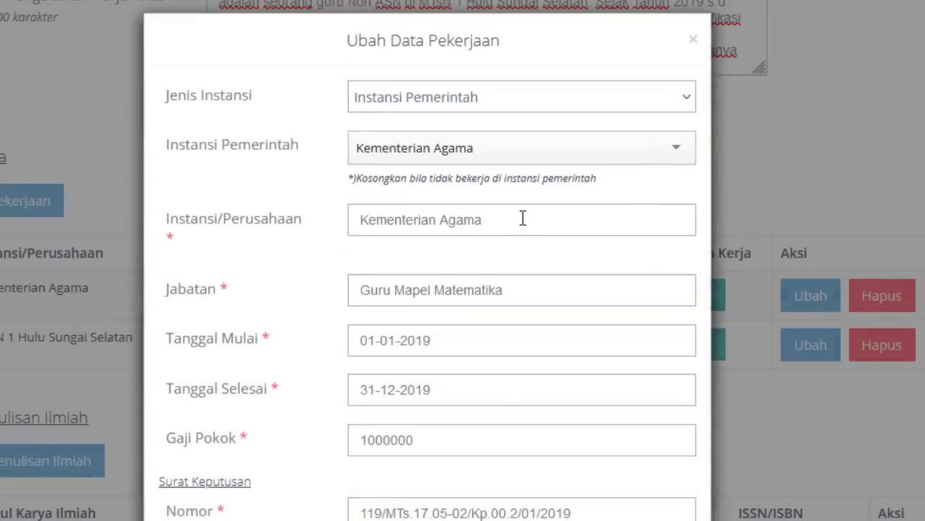
drag(523, 217, 316, 204)
text(MTS)
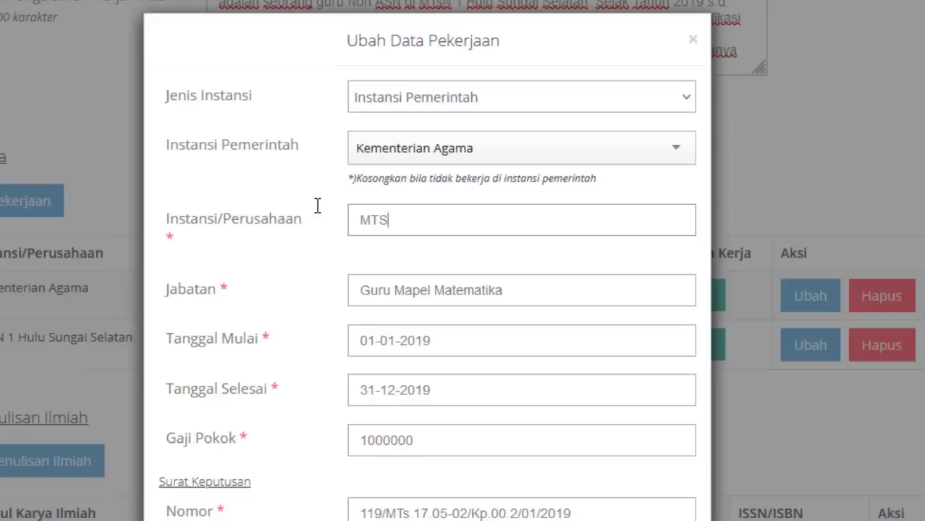
key(BackSpace)
text(sN 1 Hulu Sub)
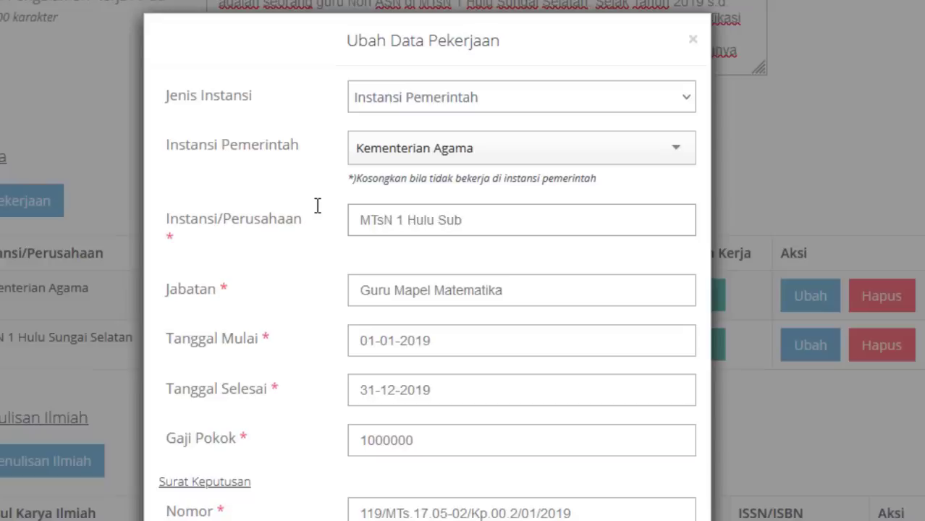
key(BackSpace)
text(ngai Selatan)
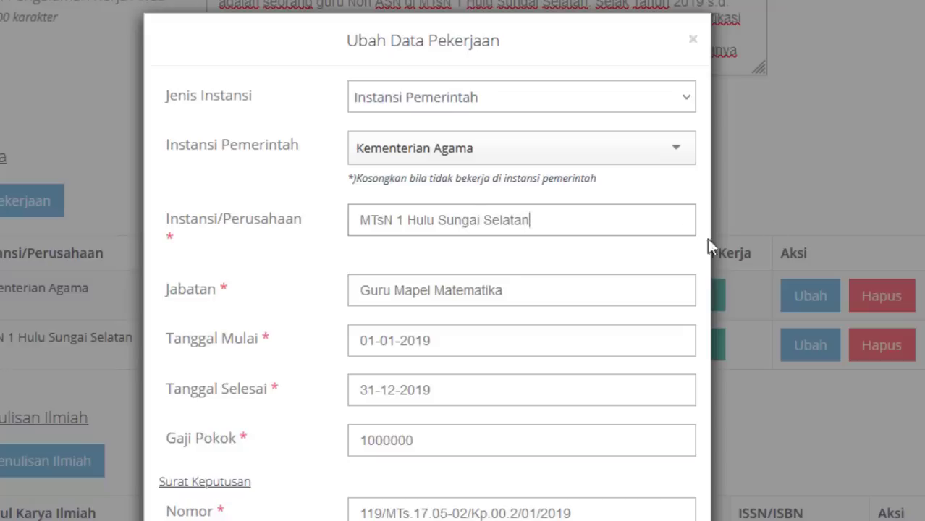
scroll(706, 250, down, 5)
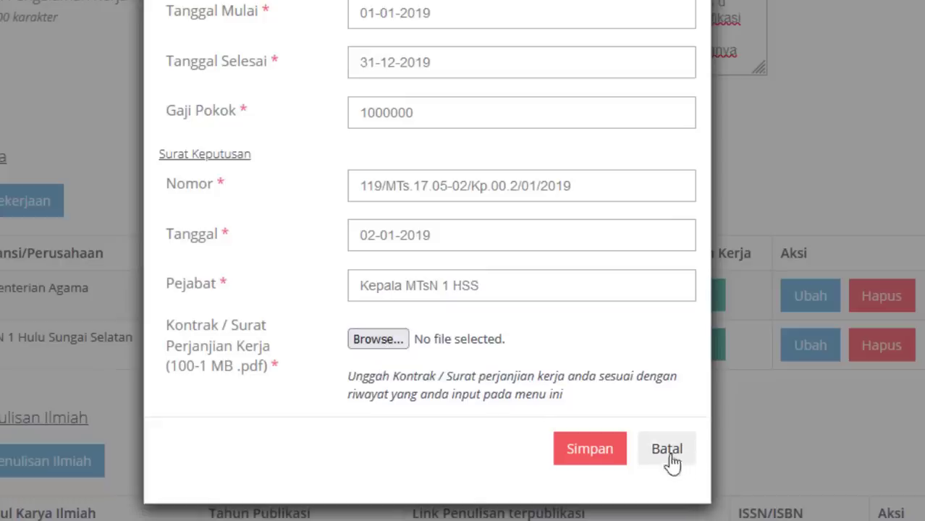
click(590, 449)
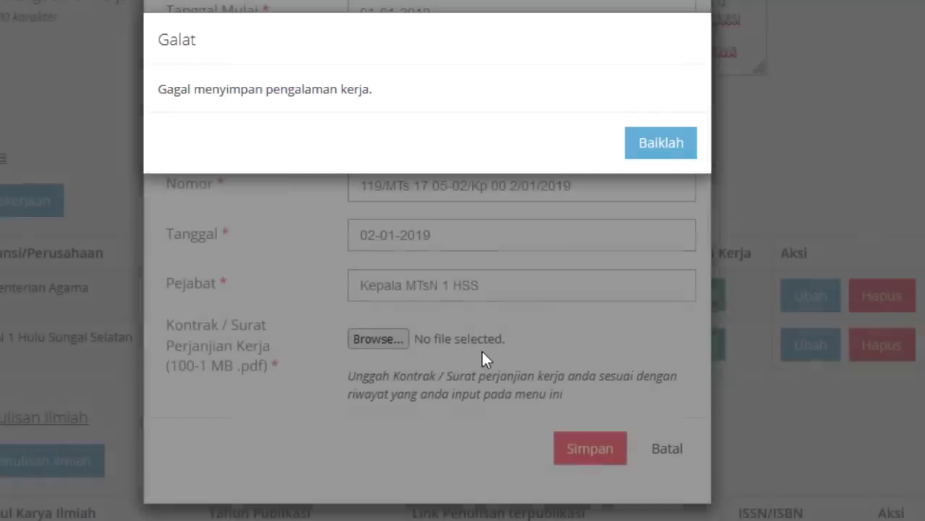
click(663, 132)
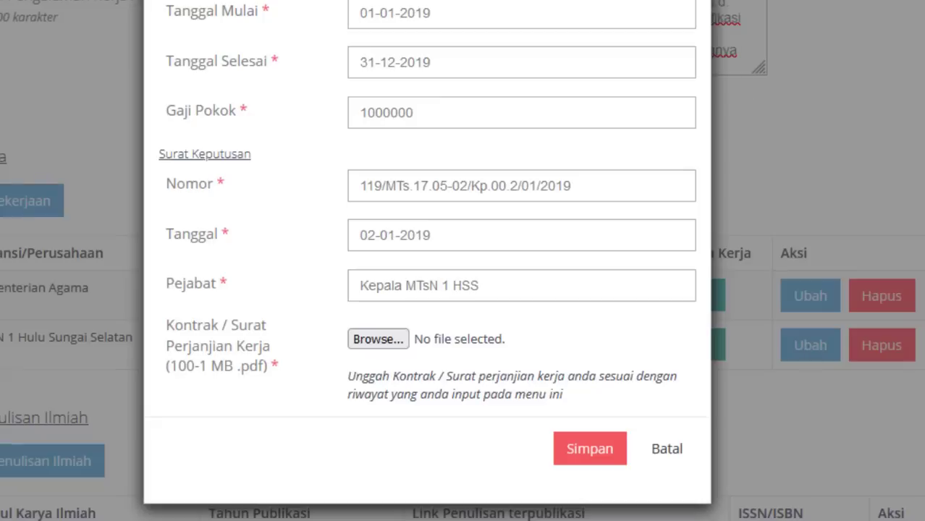
click(675, 448)
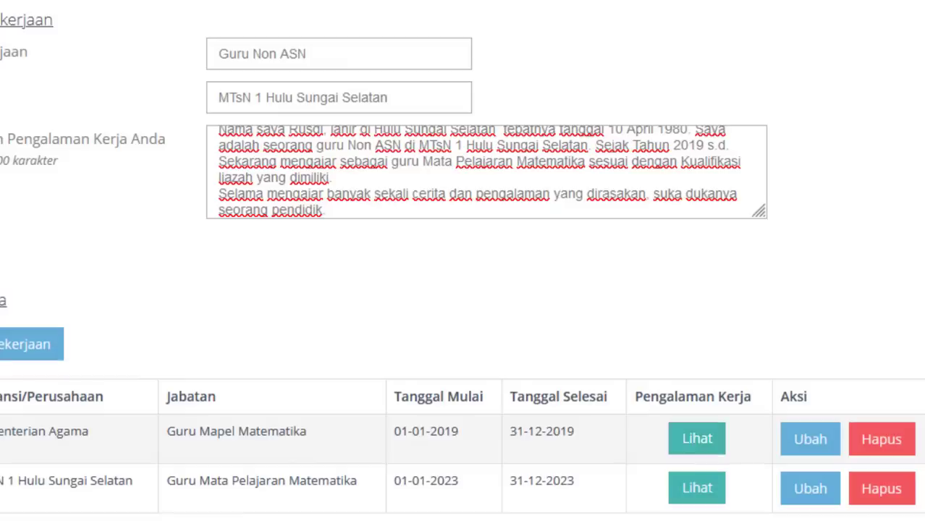
scroll(397, 246, down, 2)
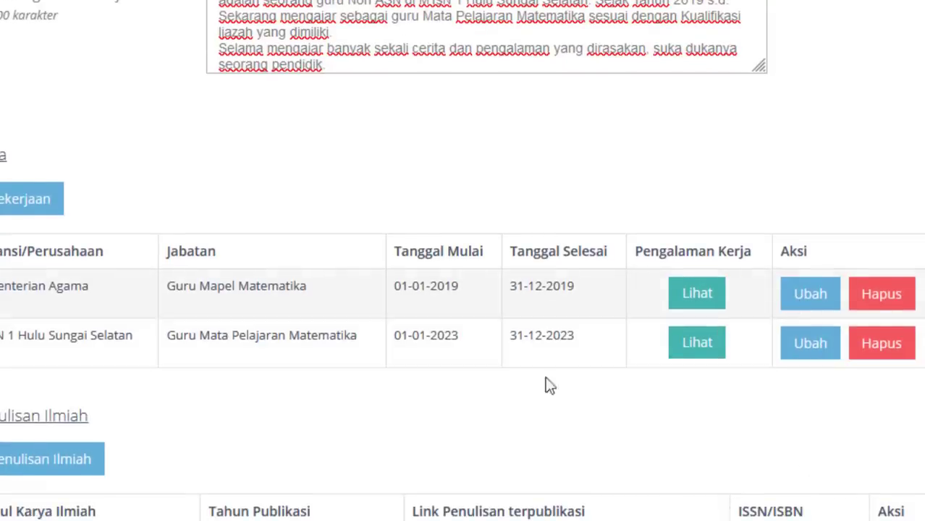
mouse_move(579, 520)
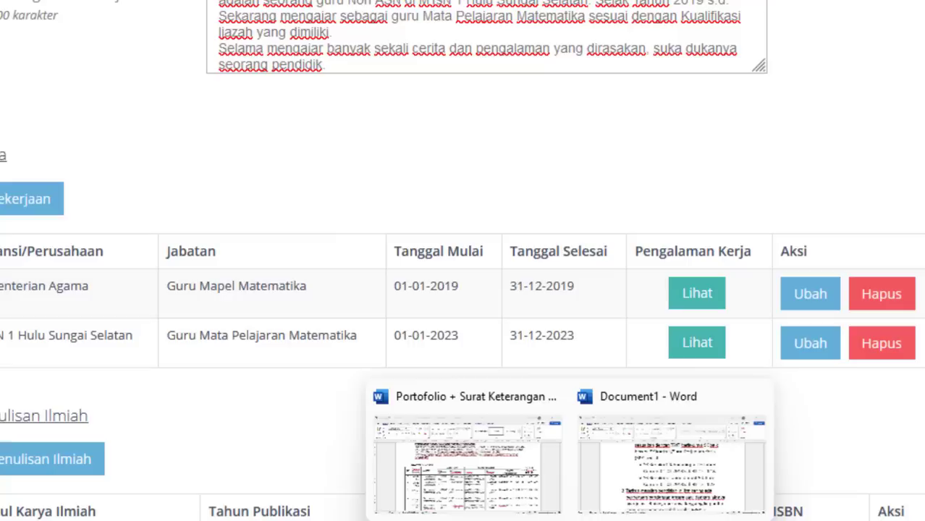
- Read through the Document1 Word notes on entering SK periods
click(657, 484)
scroll(463, 275, up, 3)
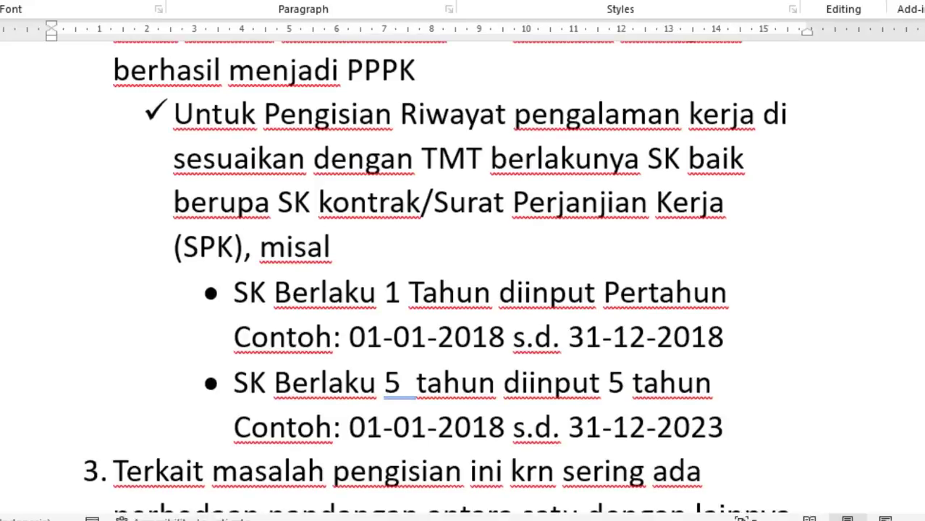
scroll(417, 377, down, 3)
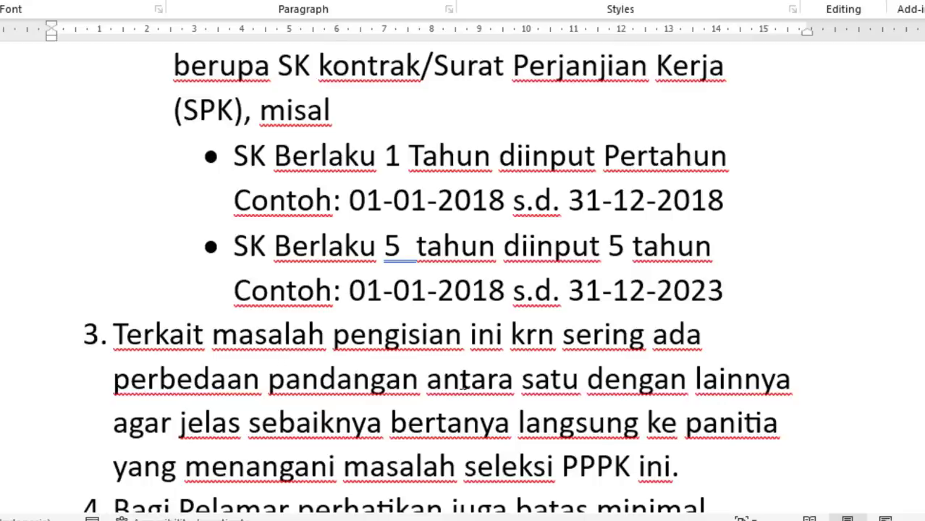
scroll(531, 258, up, 1)
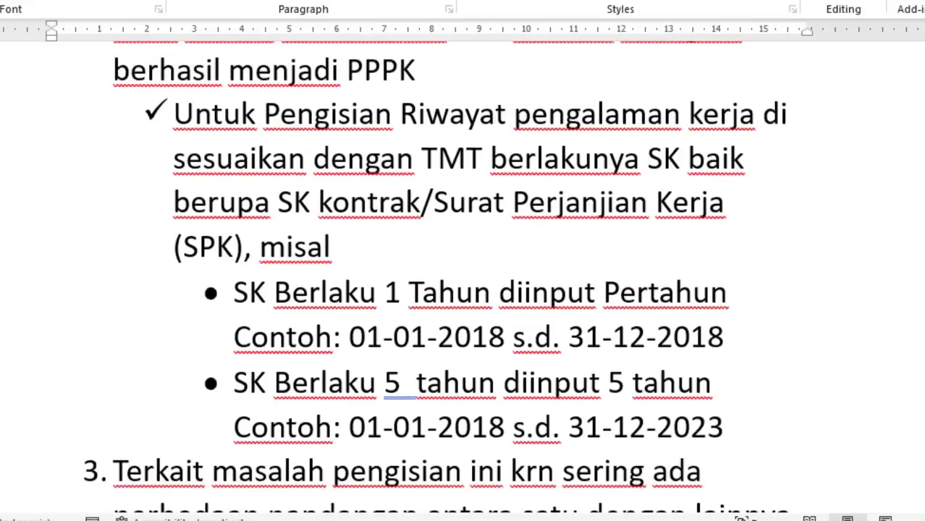
scroll(449, 202, up, 1)
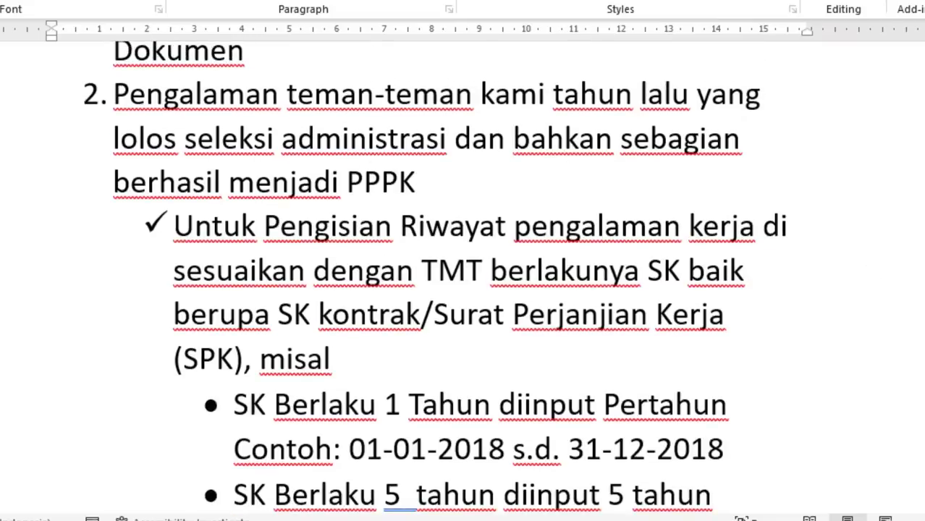
scroll(502, 342, down, 1)
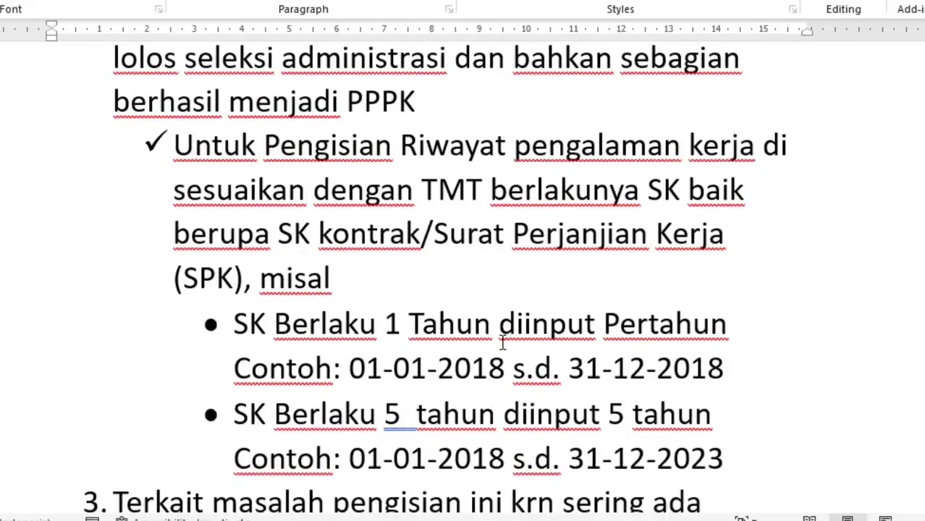
scroll(617, 232, down, 1)
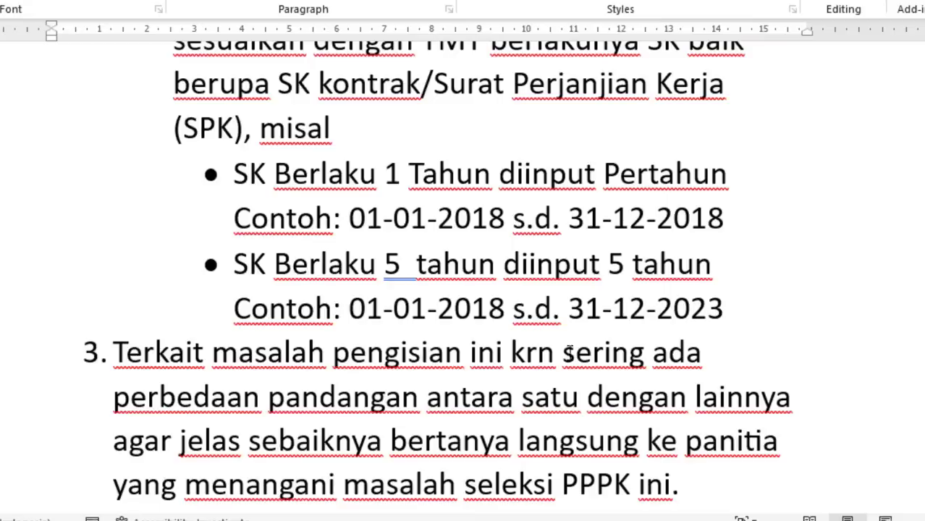
- Bring up the Format Formasi Umum PDF showing the sample work-experience certificate
mouse_move(360, 520)
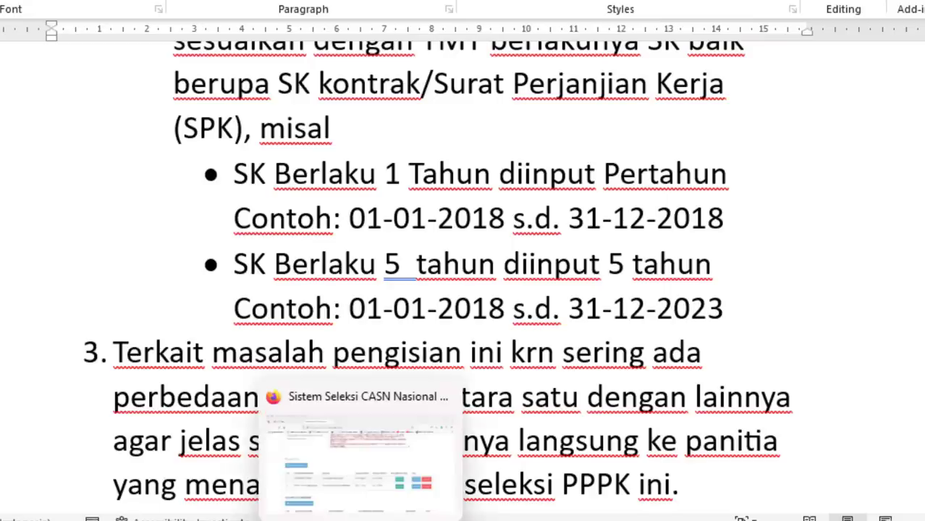
click(344, 485)
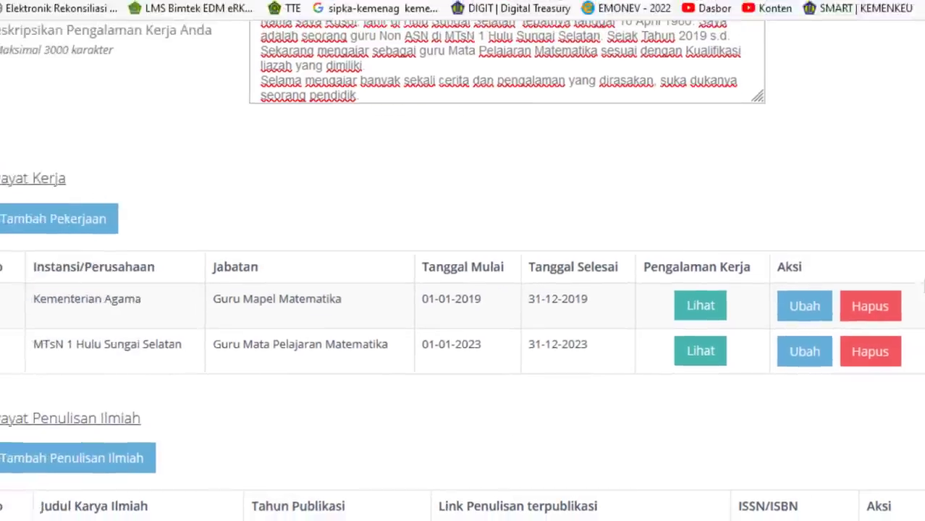
mouse_move(668, 518)
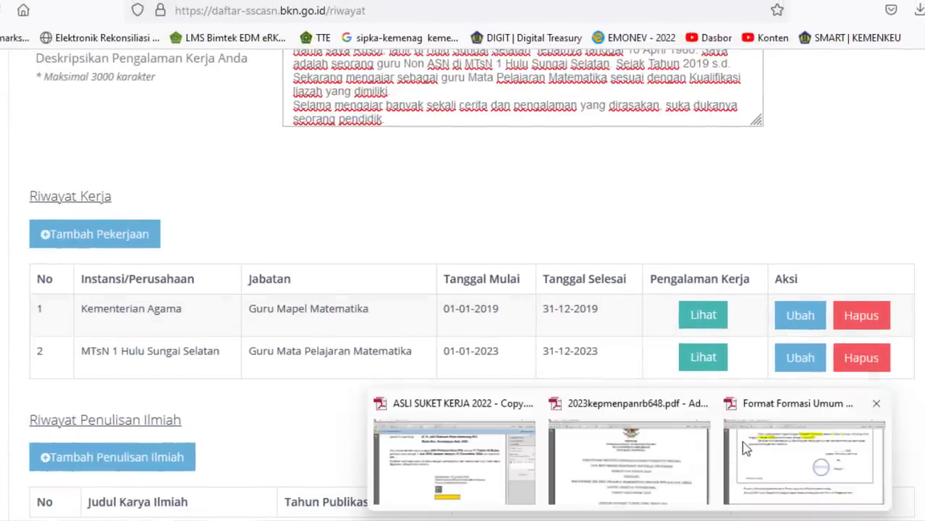
click(774, 449)
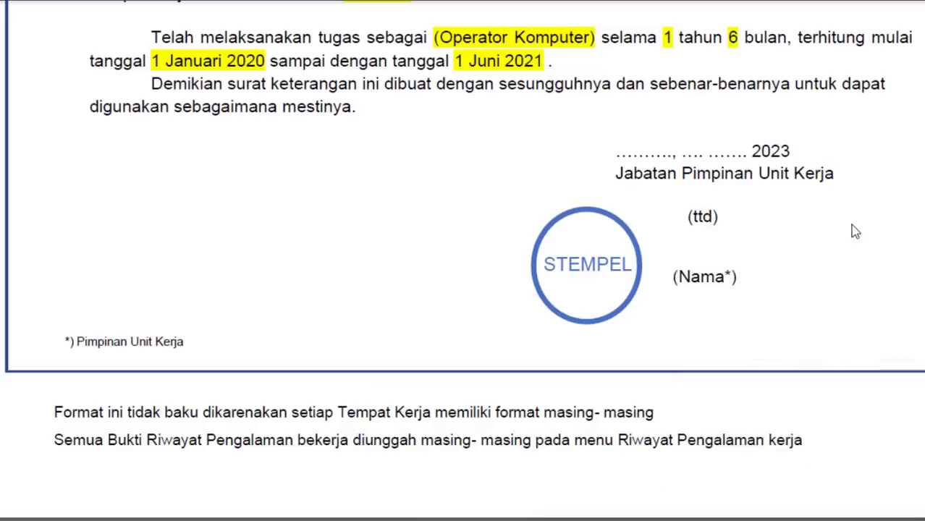